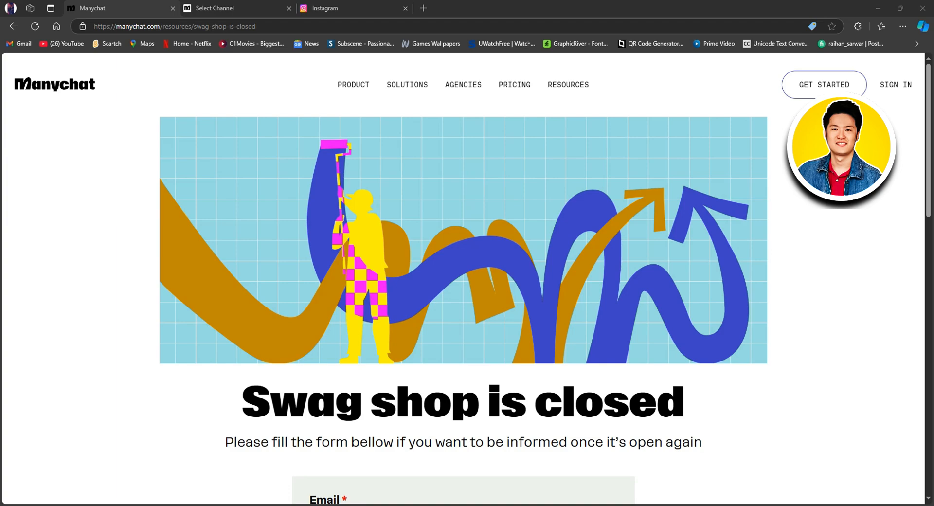
Start a Manychat sign-up with Instagram as the channel and grant the requested access through the Facebook account.
left_click(827, 86)
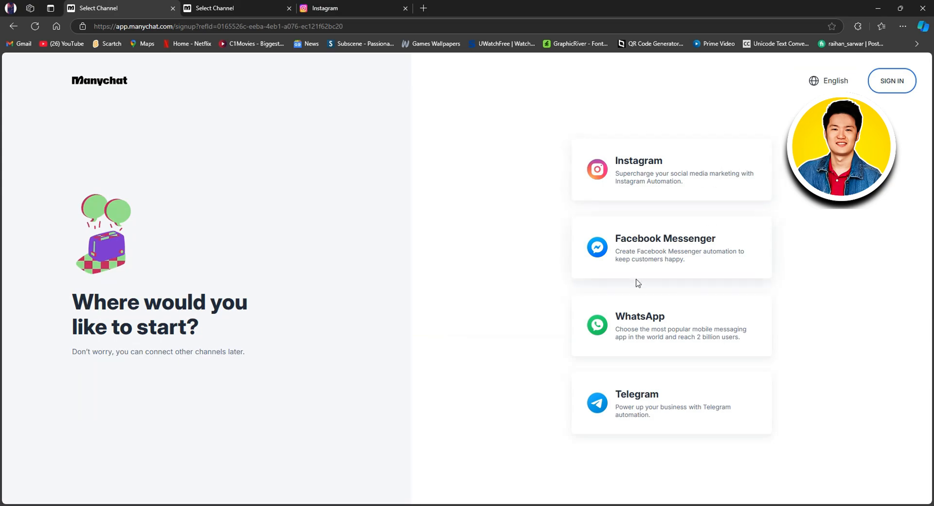
left_click(644, 175)
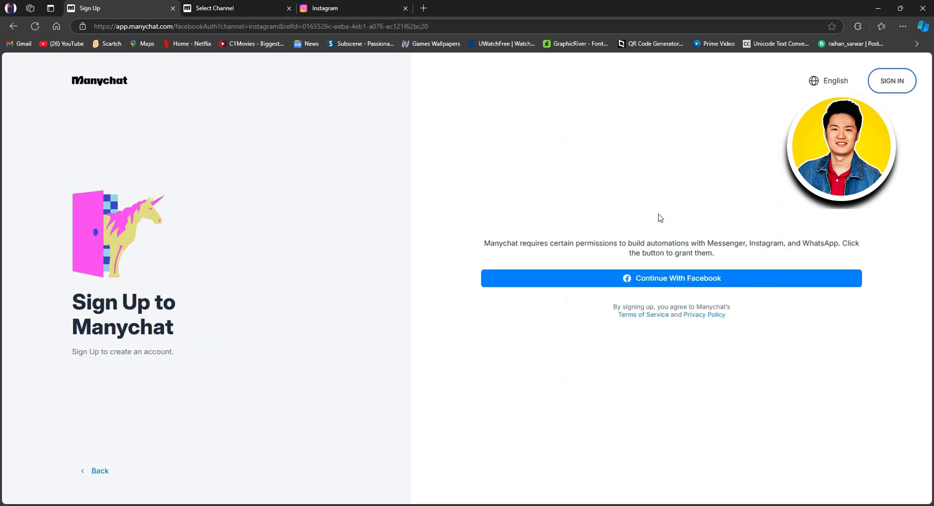
left_click(786, 281)
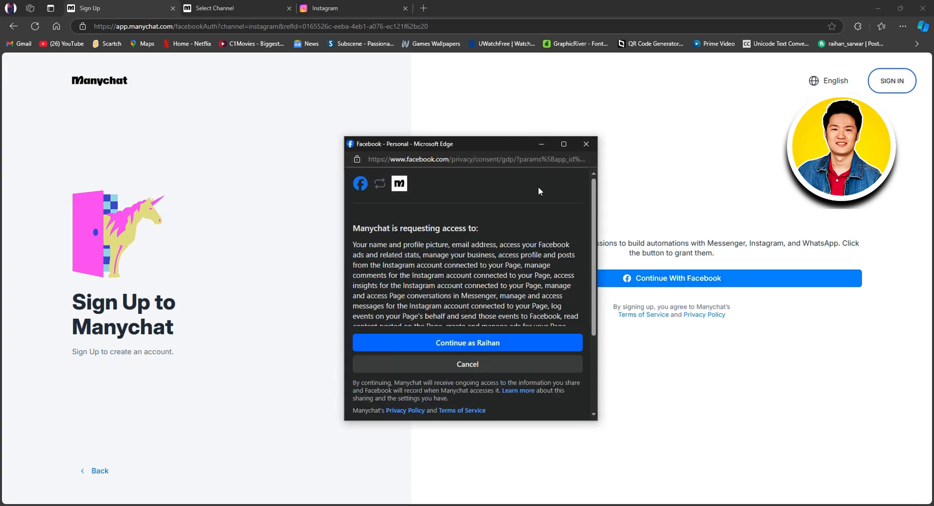
left_click(502, 348)
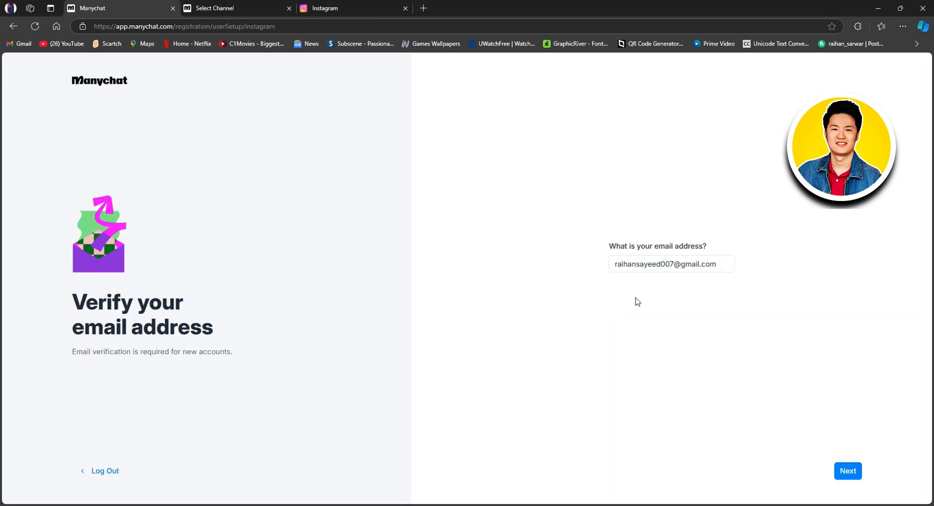
Replace the part of the verification e-mail before the domain with a different mailbox name and submit it.
left_click(850, 476)
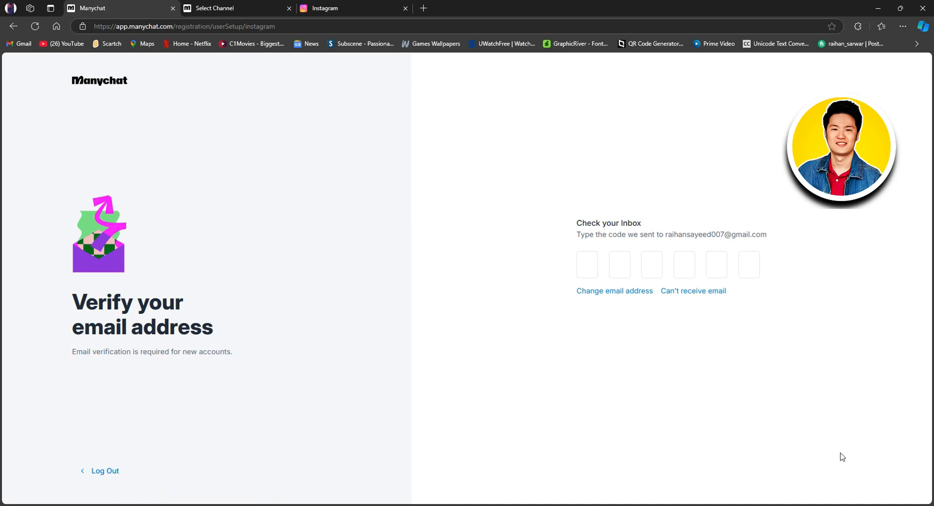
left_click(627, 291)
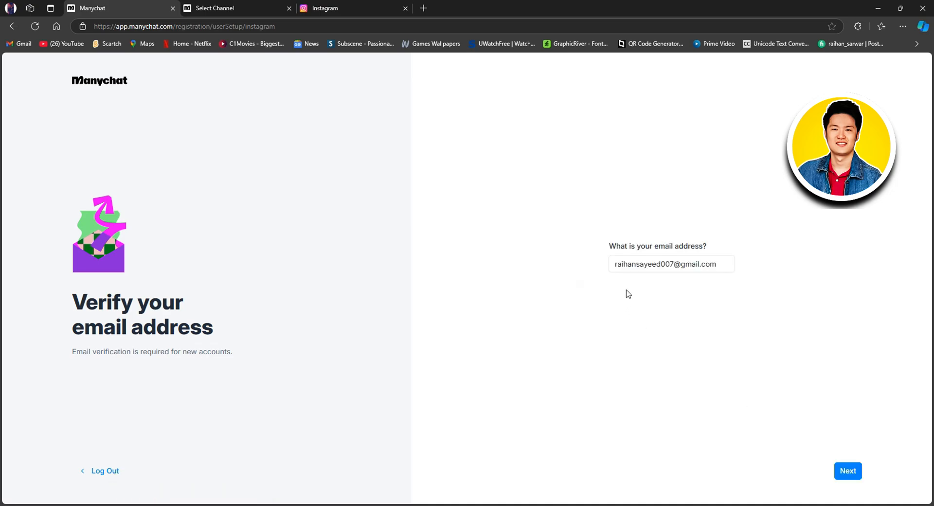
left_click(715, 264)
left_click(681, 264)
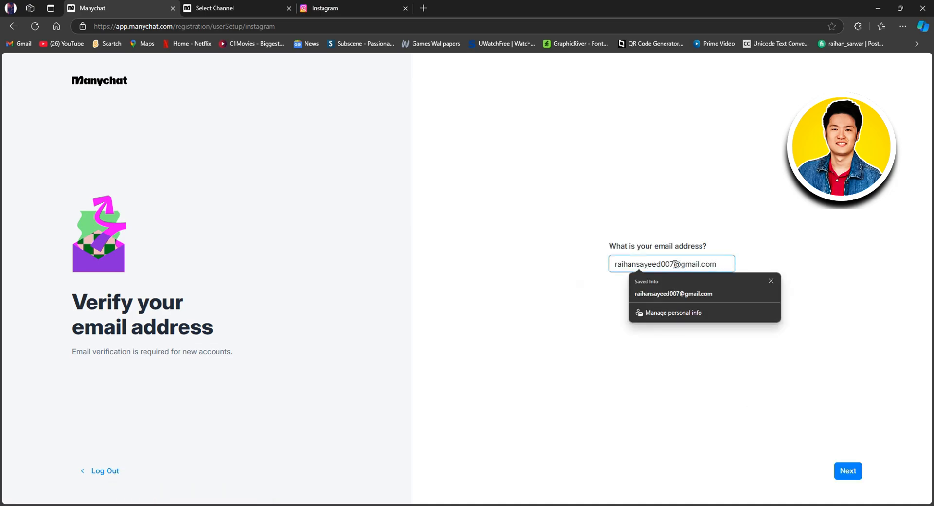
left_click_drag(677, 264, 622, 265)
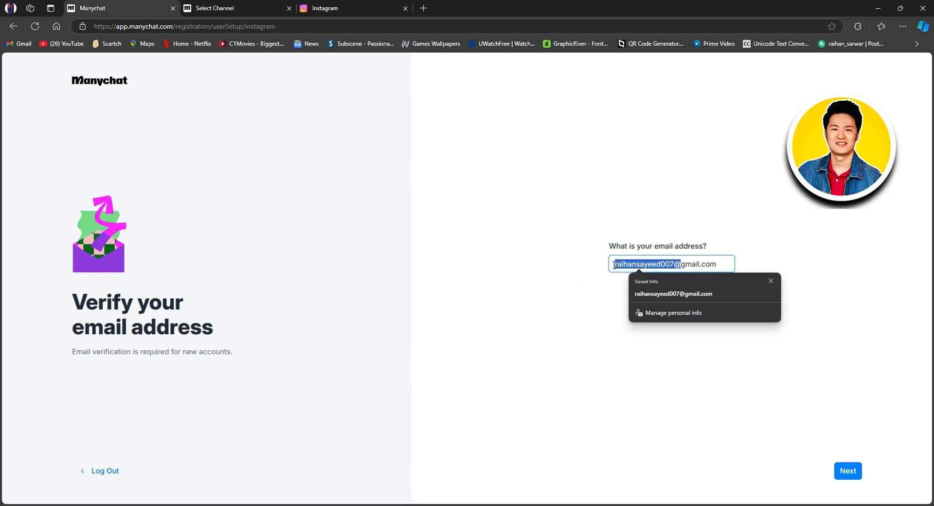
key("BackSpace")
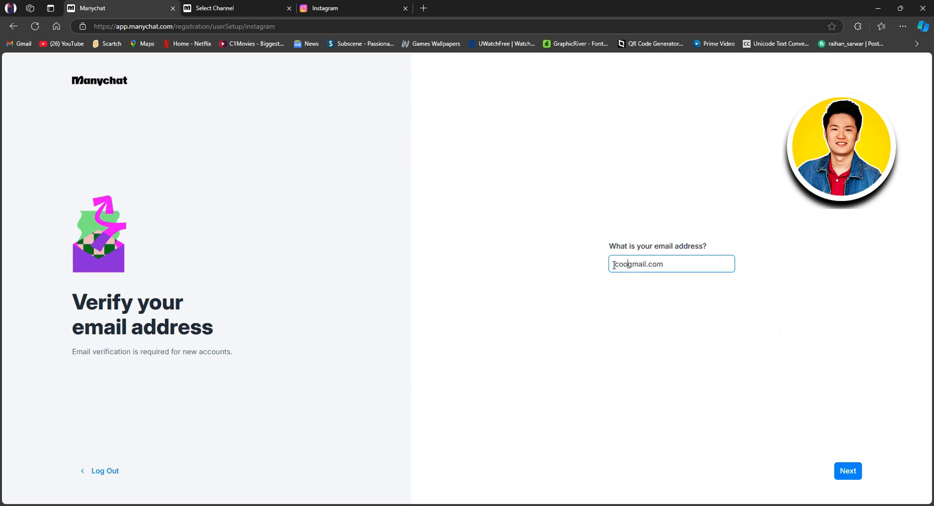
left_click(855, 474)
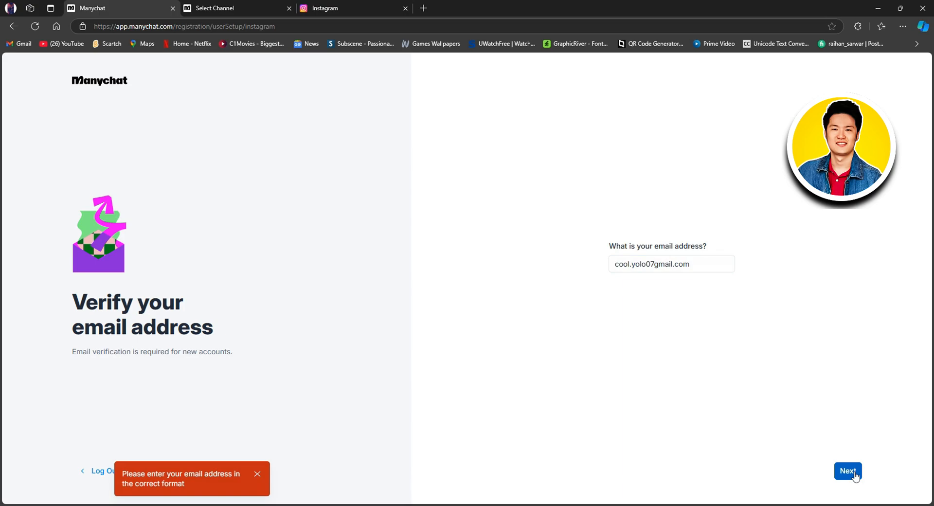
Insert the missing @ sign before gmail.com in the e-mail address and resubmit it for verification.
left_click(654, 264)
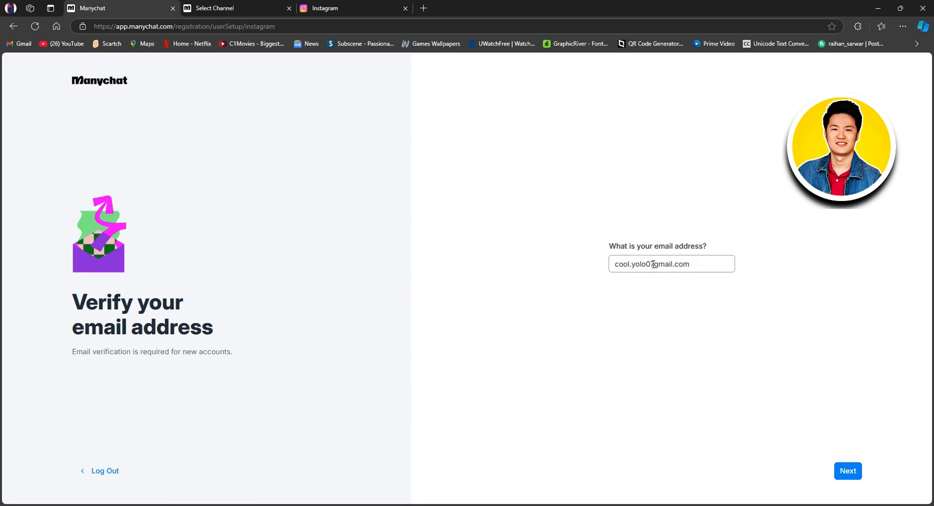
left_click(654, 264)
type("@")
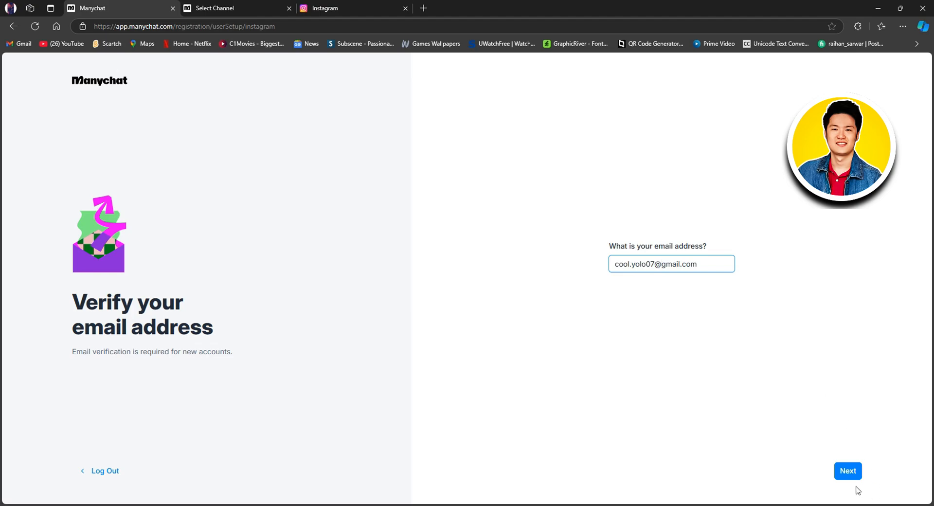
left_click(845, 470)
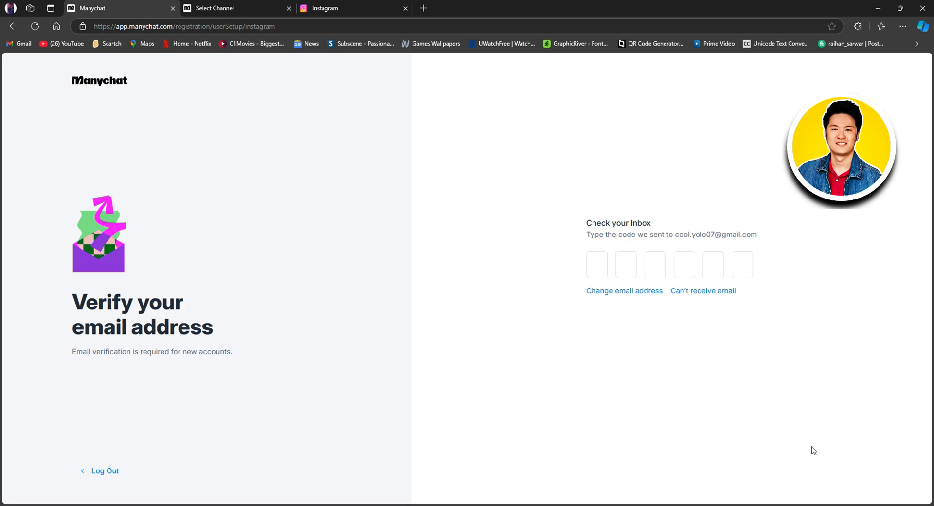
Enter the e-mailed verification code to verify the e-mail address.
left_click(591, 274)
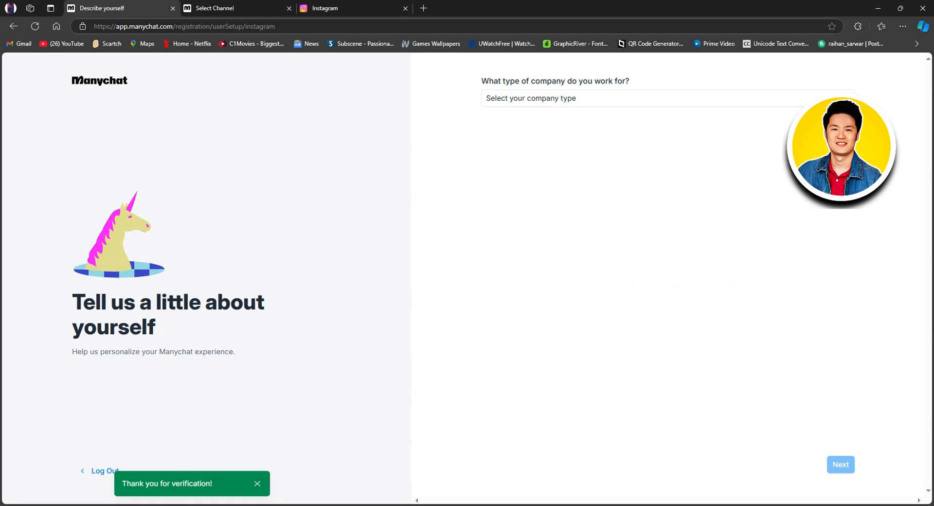
Describe the company as Business, Sales team, size Small (2-30), and submit the answers.
left_click(666, 98)
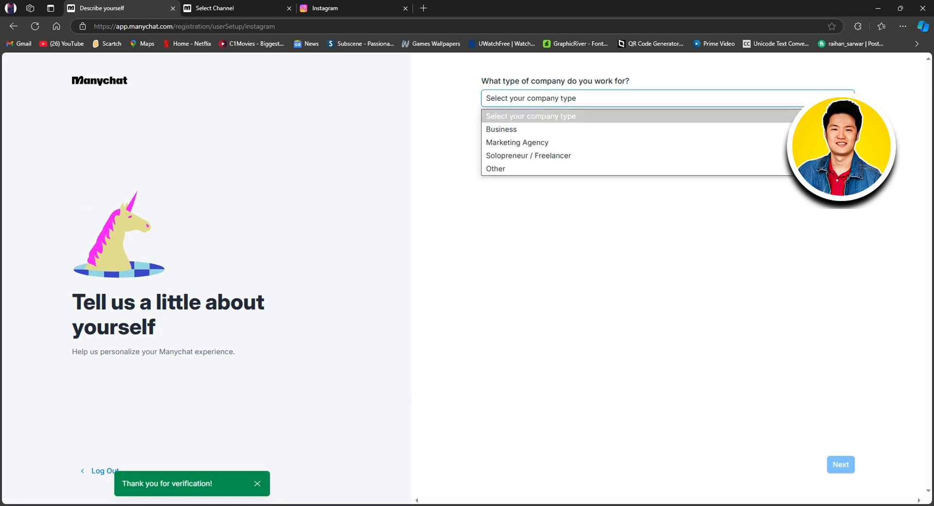
left_click(669, 131)
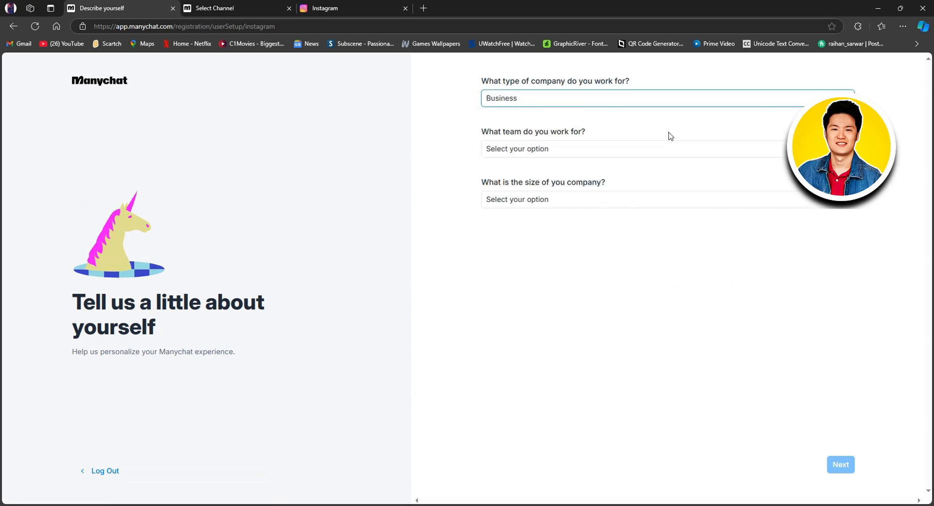
left_click(577, 153)
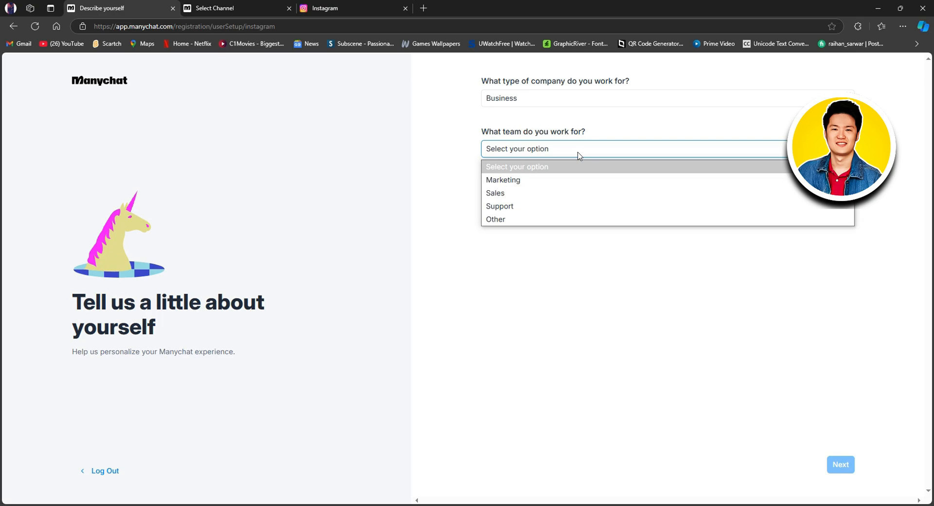
left_click(541, 193)
left_click(590, 195)
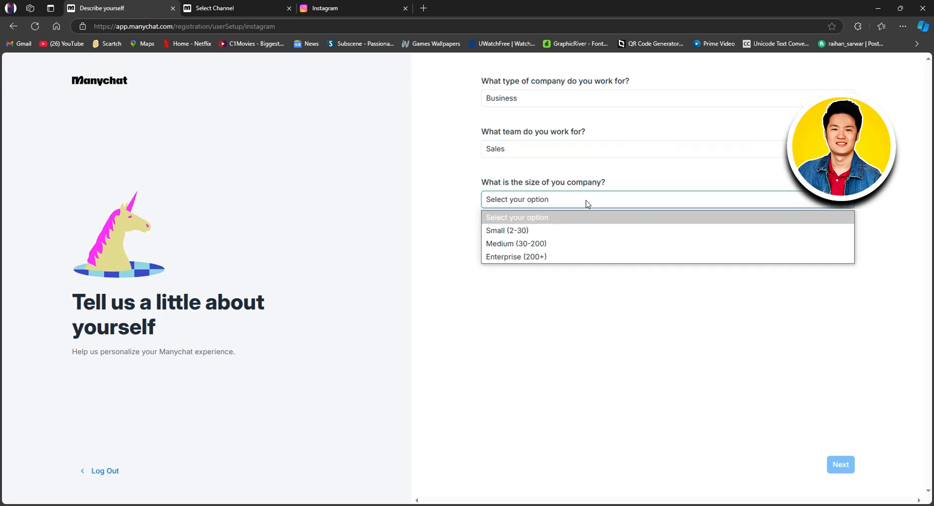
left_click(573, 233)
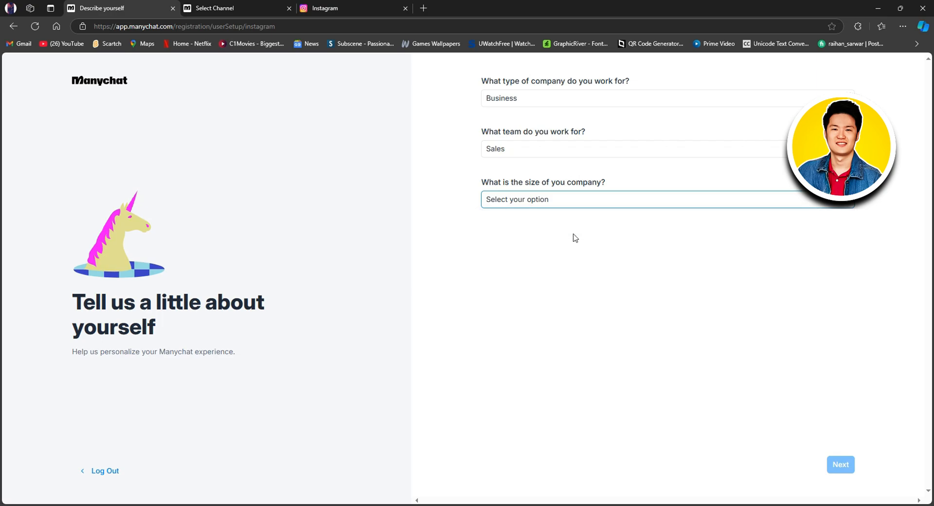
left_click(839, 466)
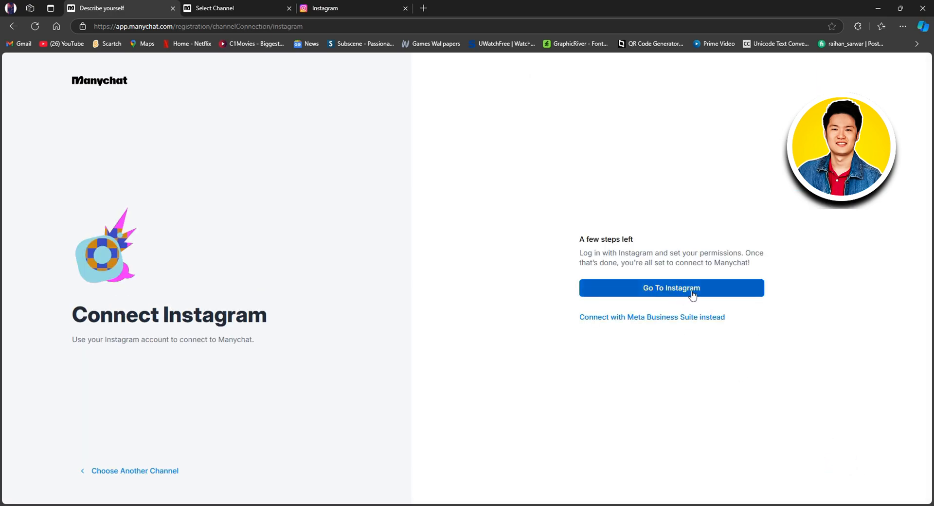
Go to Instagram and convert the account to a professional Creator account in the Product/service category.
left_click(657, 293)
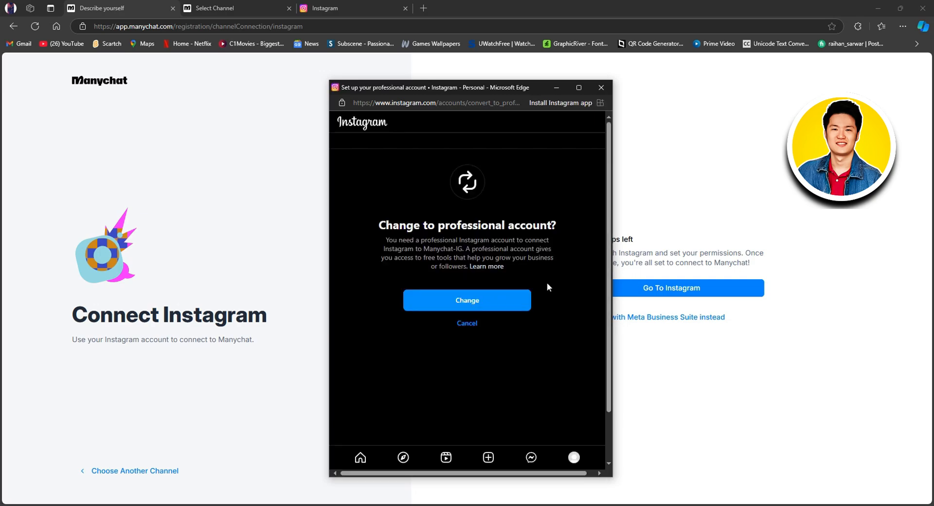
left_click(504, 305)
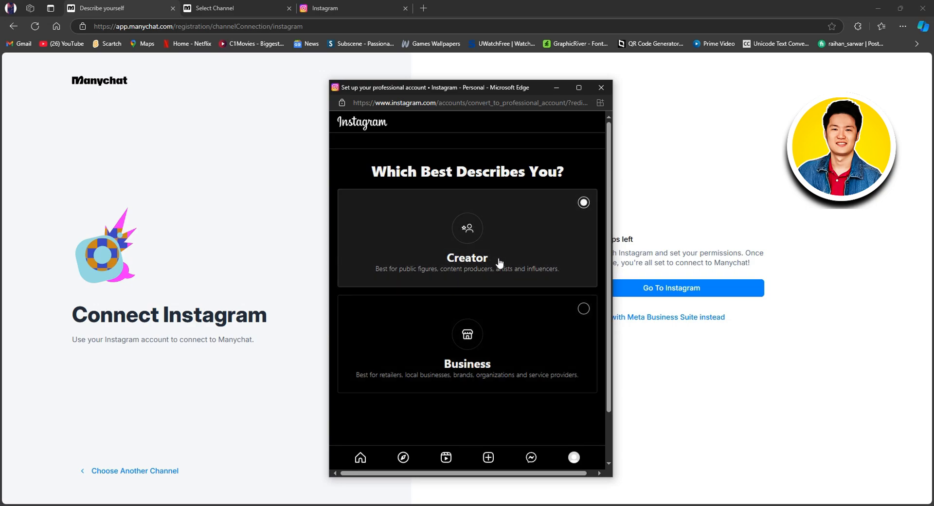
scroll(531, 342, "down", 1)
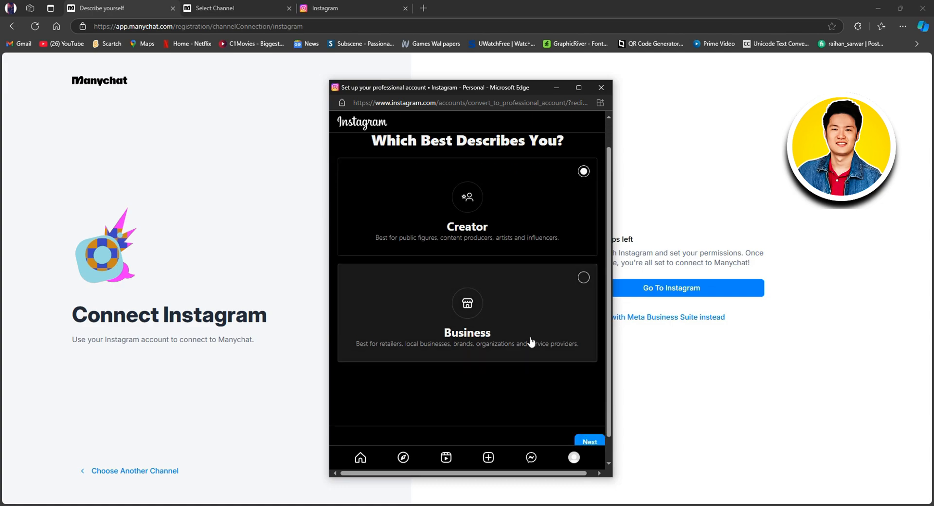
left_click(594, 417)
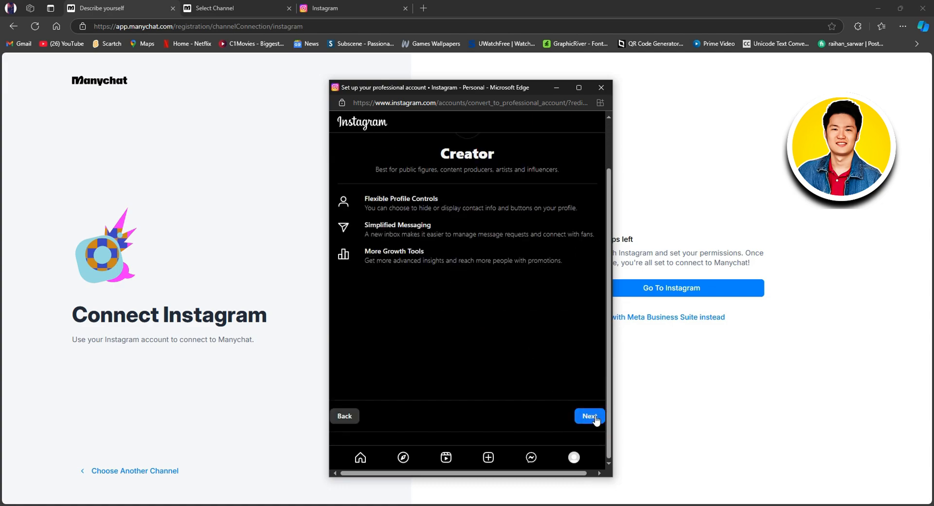
left_click(595, 417)
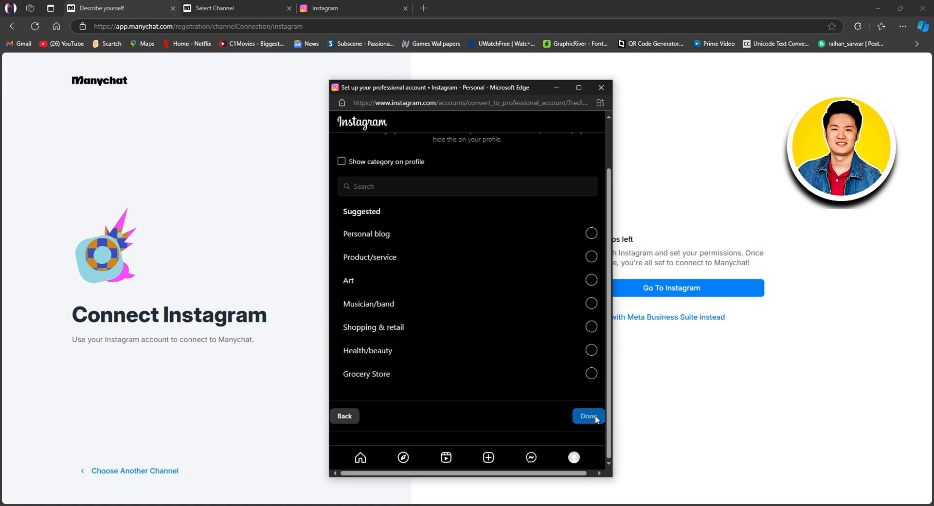
left_click(564, 259)
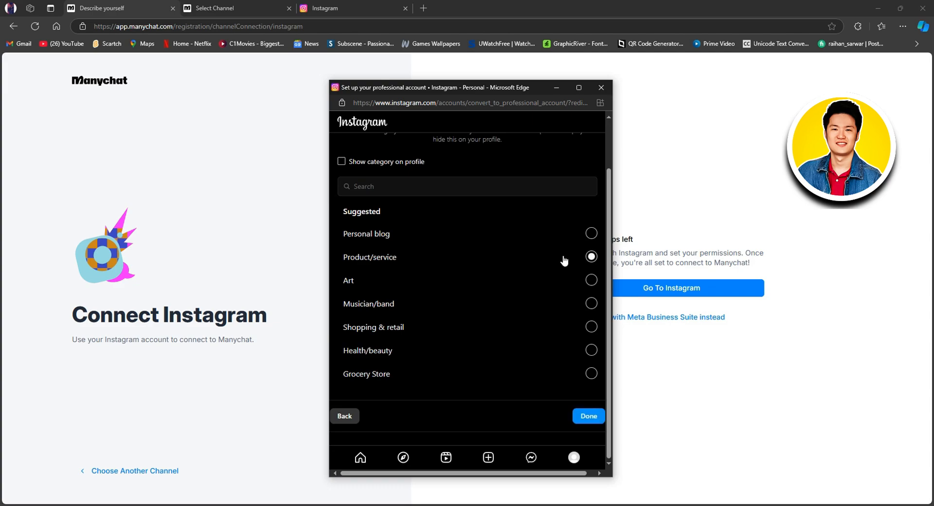
left_click(577, 417)
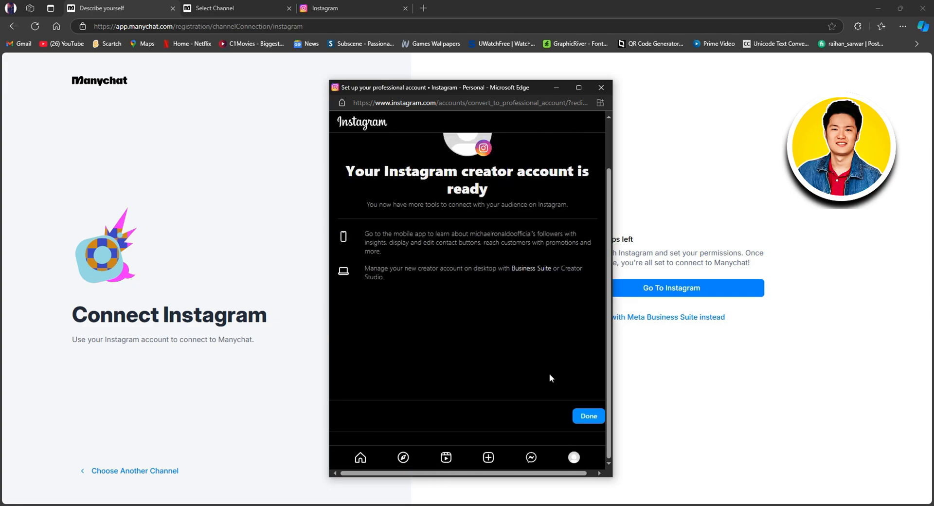
left_click(588, 417)
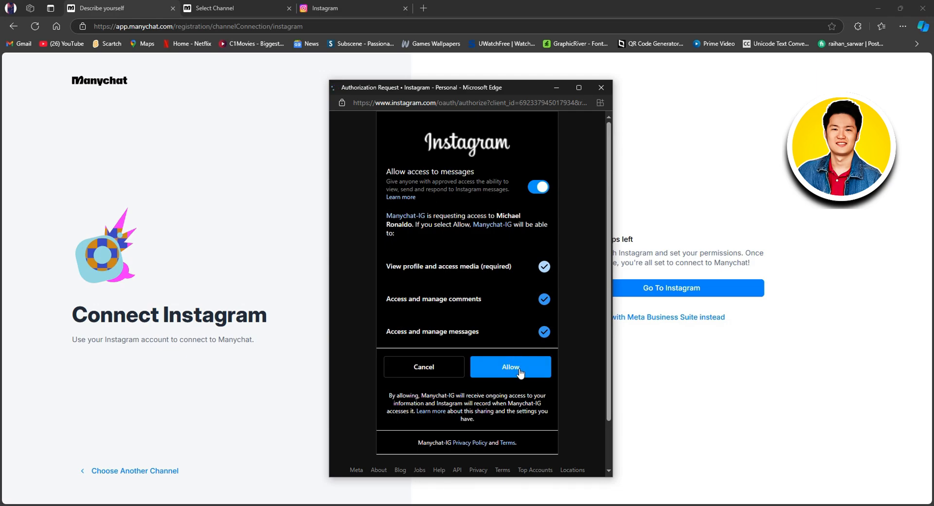
Allow Manychat-IG the requested Instagram permissions and start with the free plan.
left_click(519, 371)
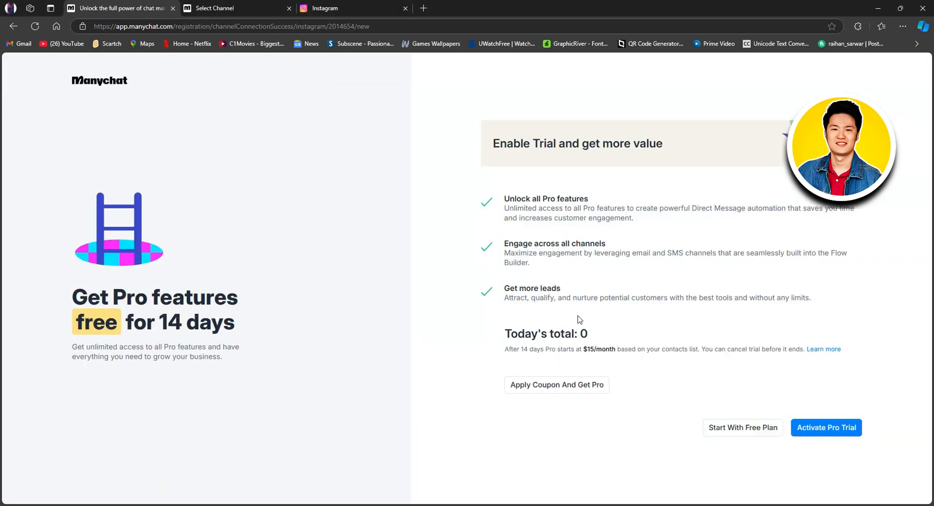
left_click(739, 429)
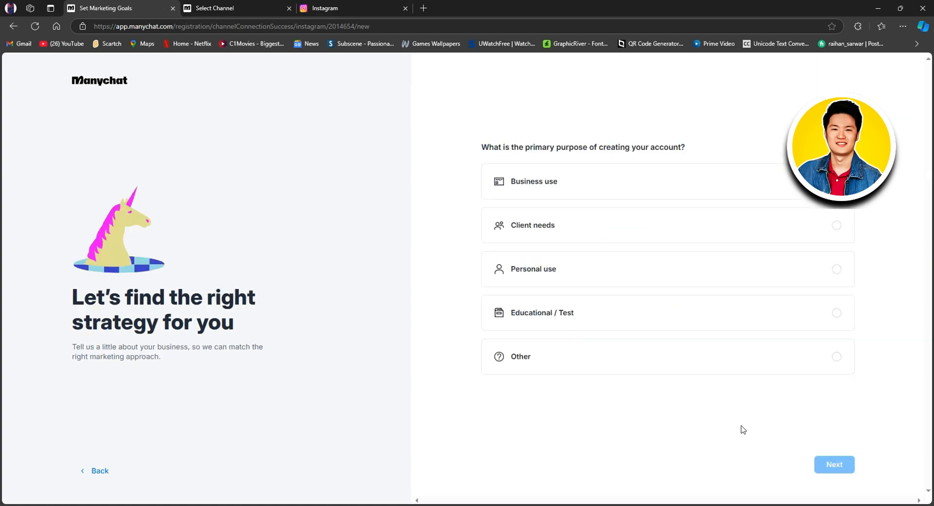
Answer the strategy questions with Business use, Short-term projects and E-commerce, submitting each answer.
left_click(573, 192)
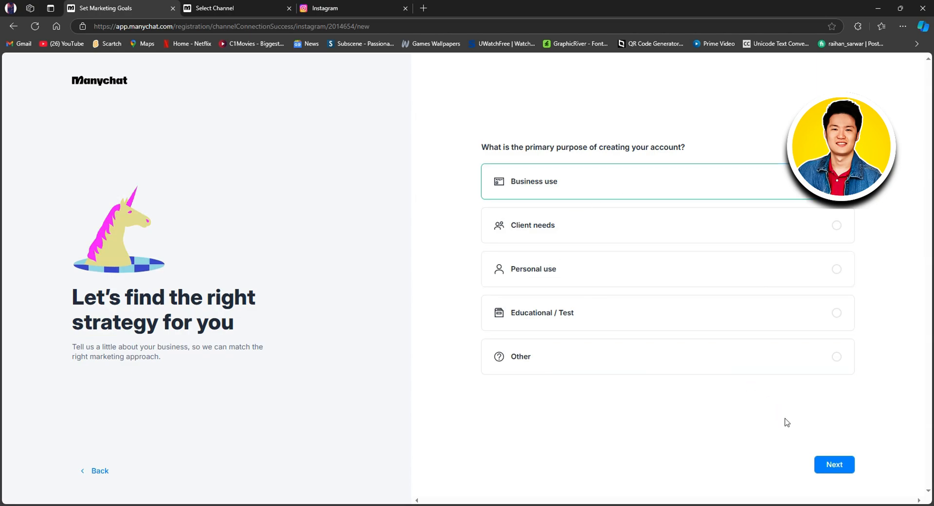
left_click(836, 464)
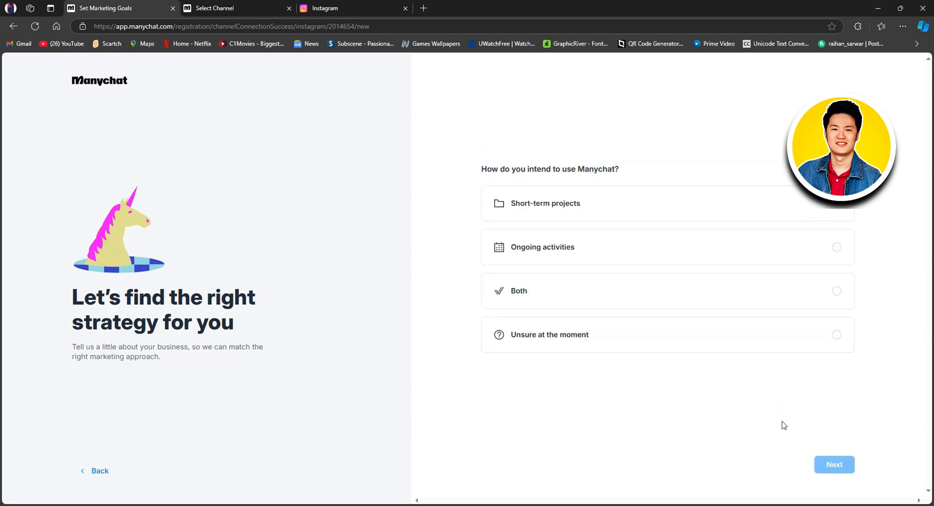
left_click(629, 211)
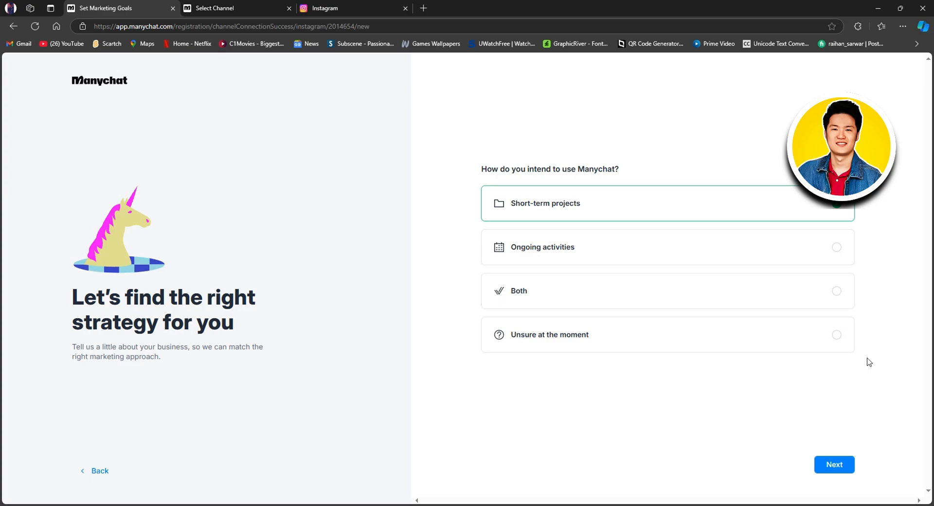
left_click(833, 465)
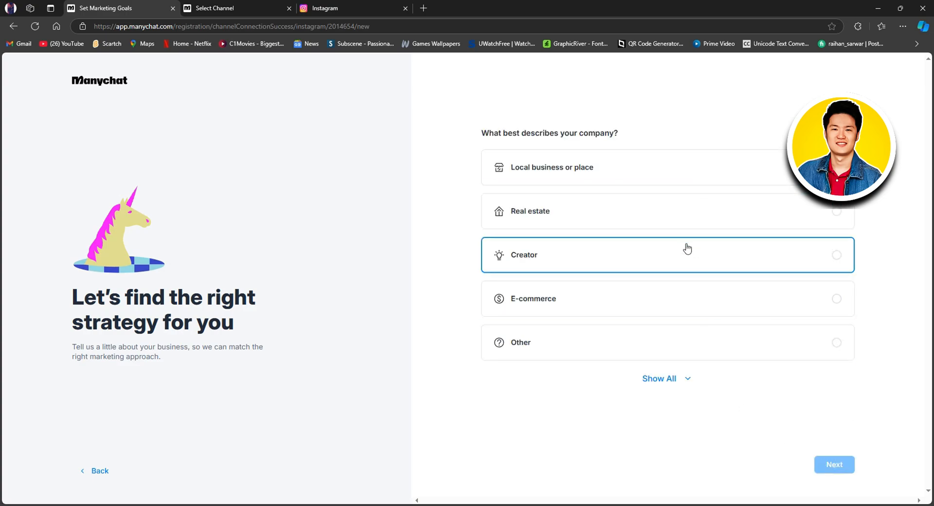
left_click(690, 294)
left_click(832, 466)
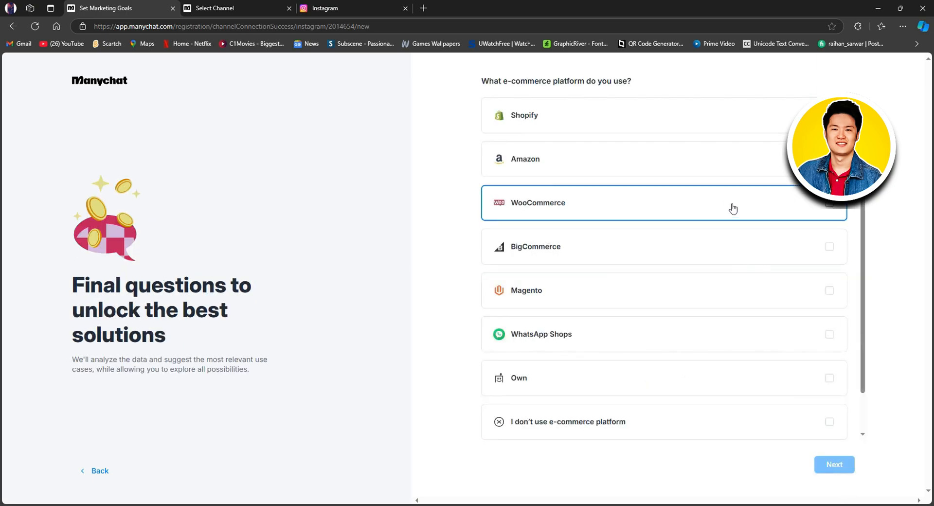
Answer the final onboarding questions with Own as the e-commerce platform and Social media as the selling method, submitting the answers.
scroll(730, 214, "down", 1)
left_click(671, 412)
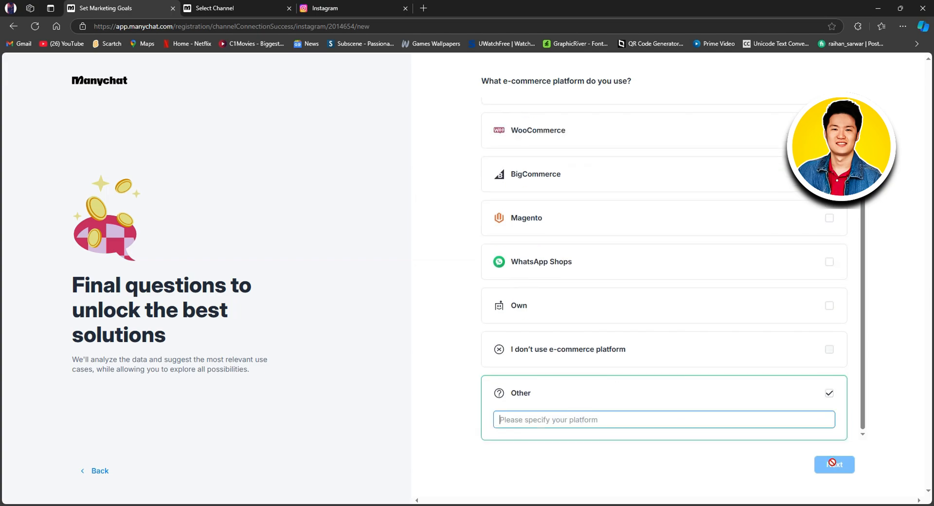
left_click(584, 316)
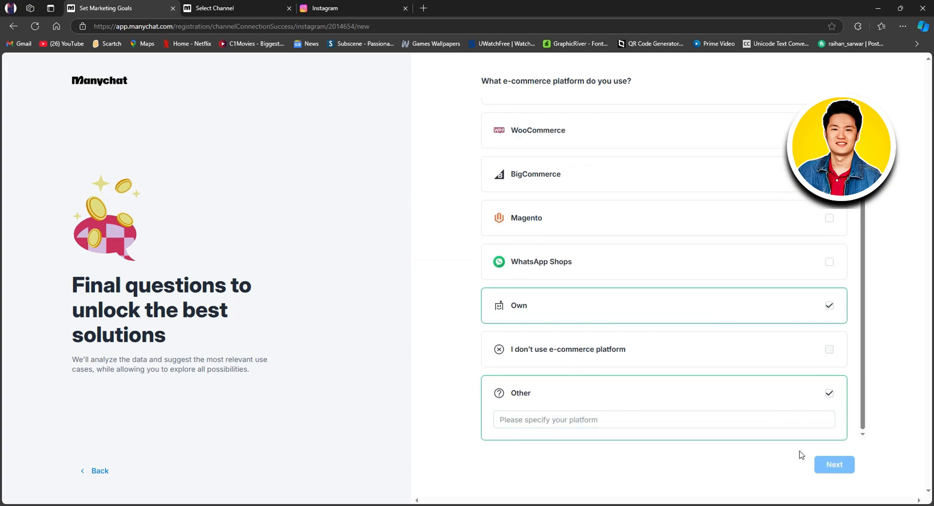
left_click(747, 389)
left_click(834, 464)
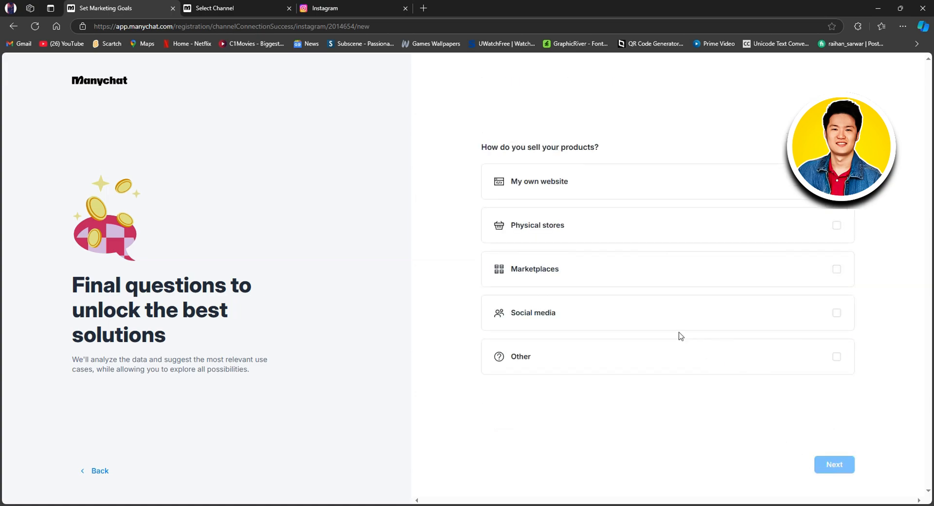
left_click(664, 322)
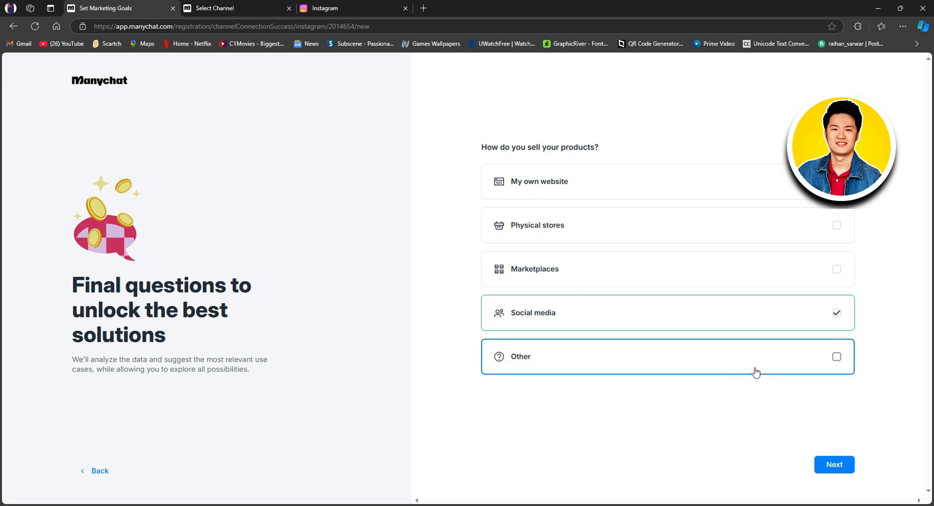
left_click(833, 464)
left_click(469, 365)
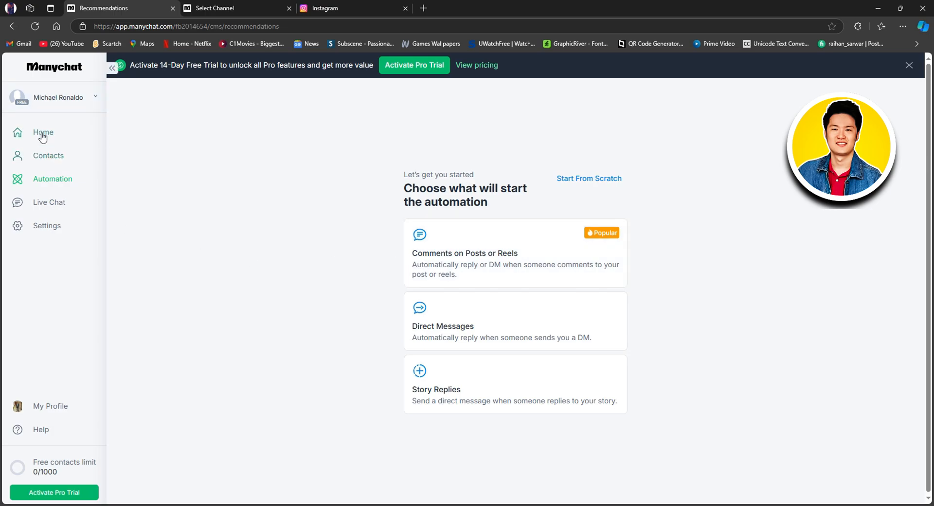
Create a new automation from the "Auto-reply to comment in DM" template.
left_click(47, 186)
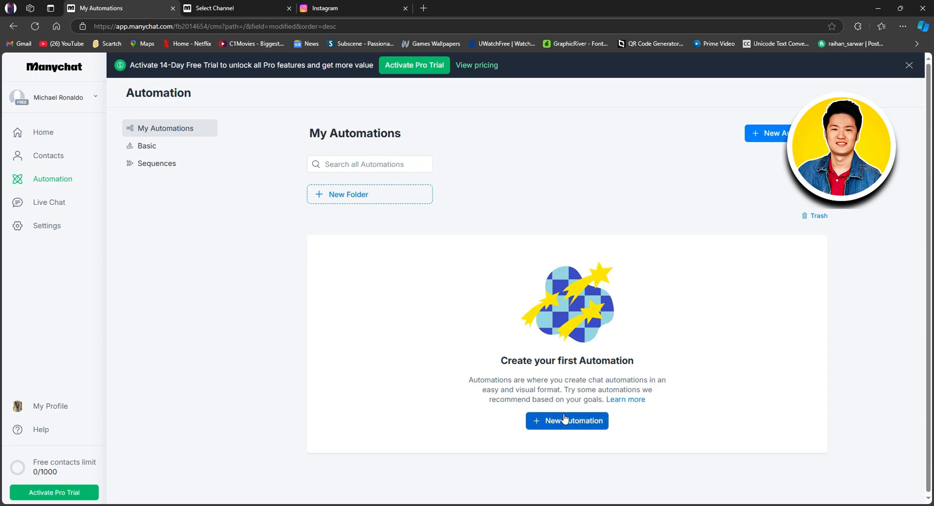
left_click(593, 411)
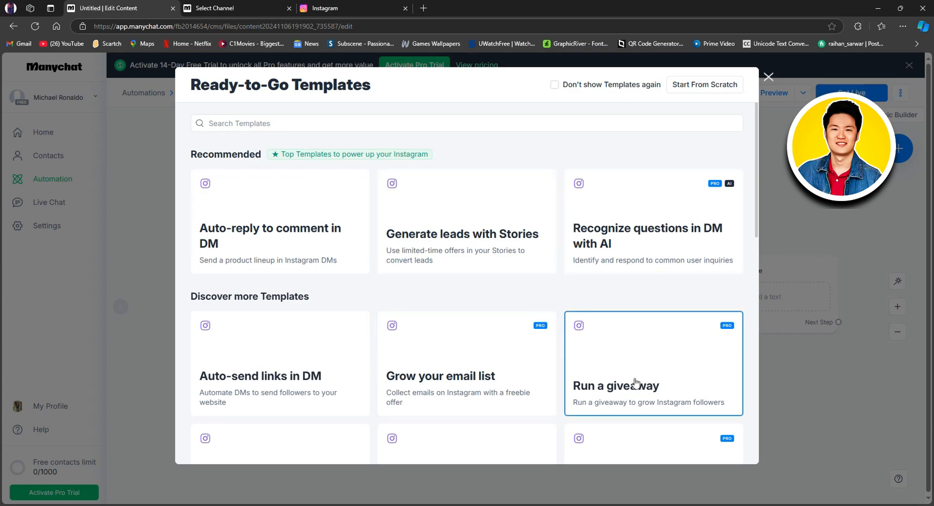
scroll(496, 392, "down", 5)
scroll(500, 390, "down", 5)
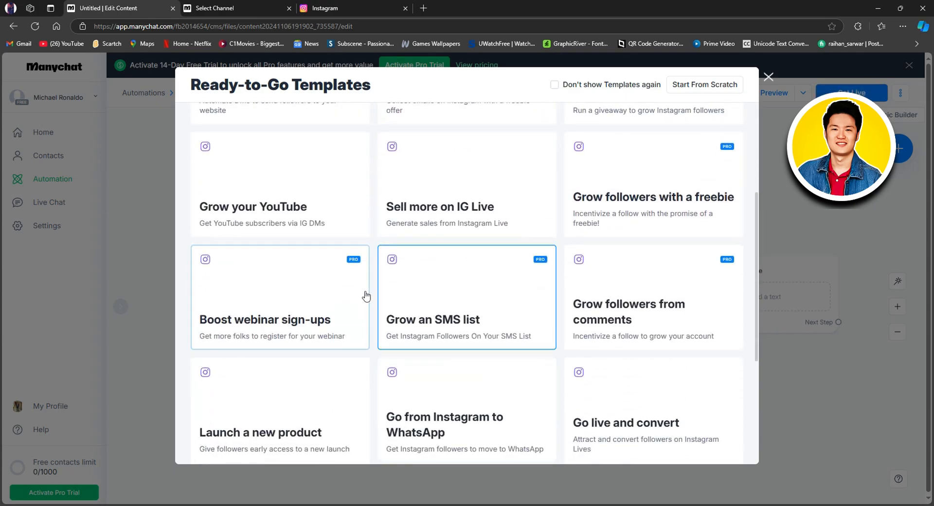
scroll(557, 382, "up", 10)
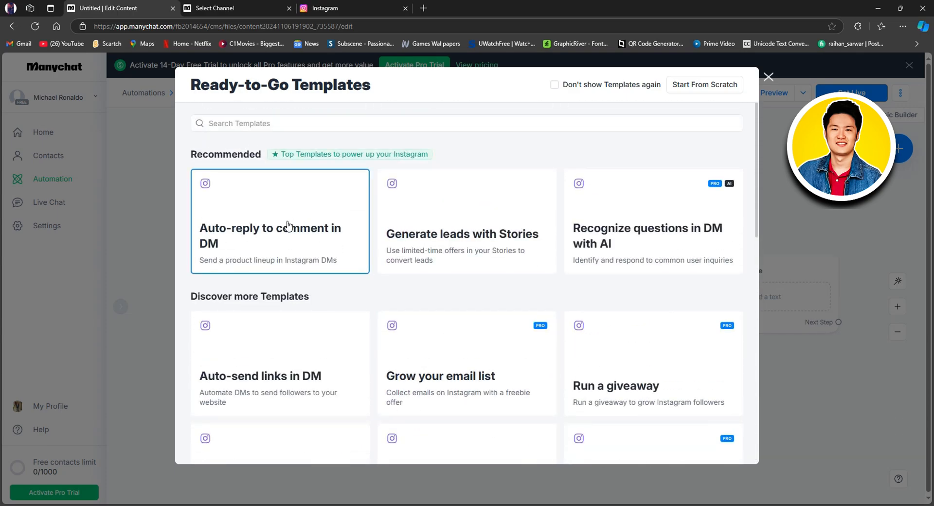
left_click(290, 234)
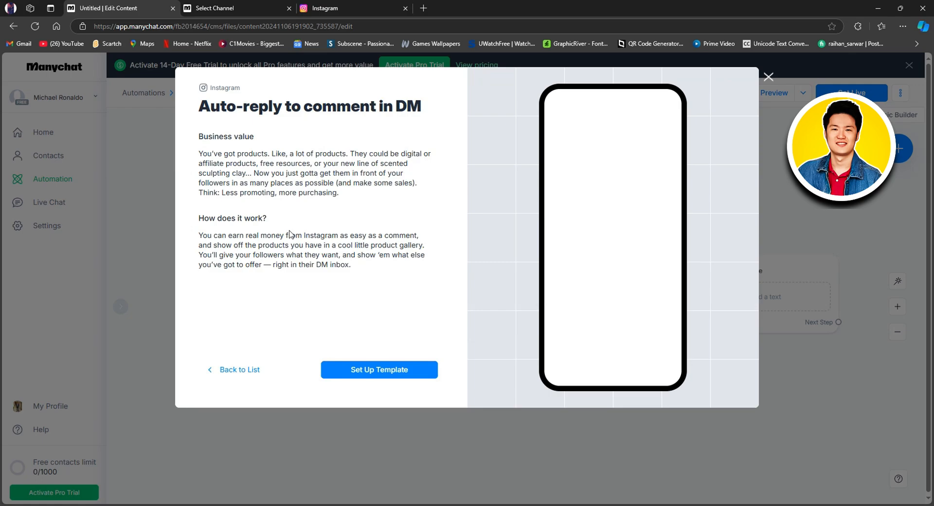
left_click(377, 372)
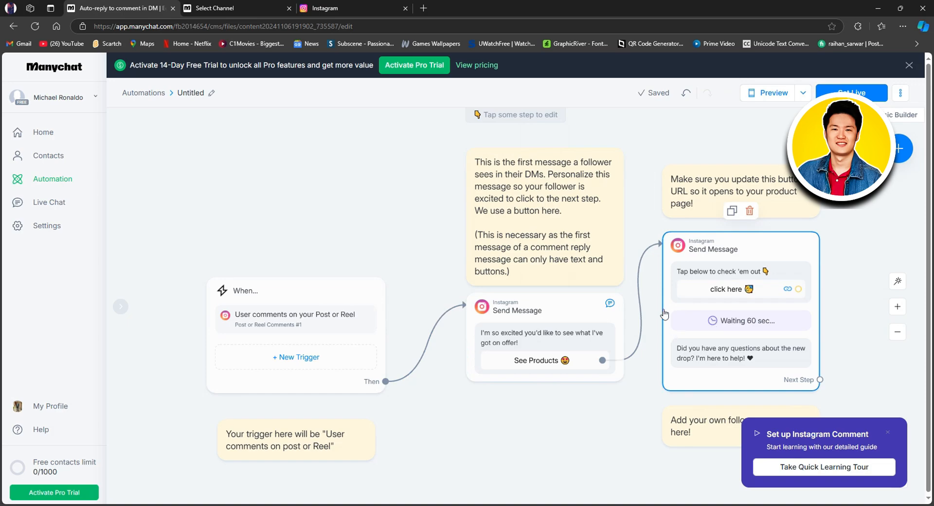
Add a "User comments on your Post or Reel" trigger tied to the specific post showing flying birds.
left_click(294, 363)
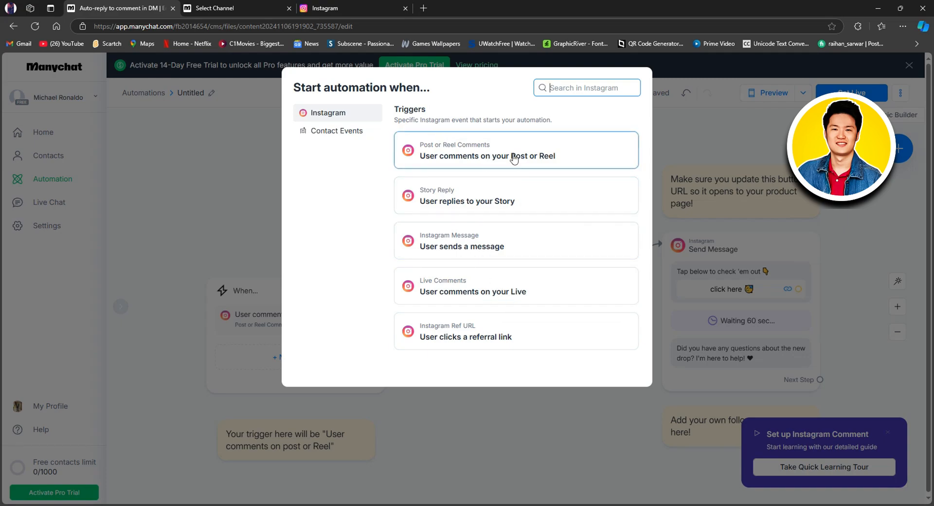
left_click(484, 154)
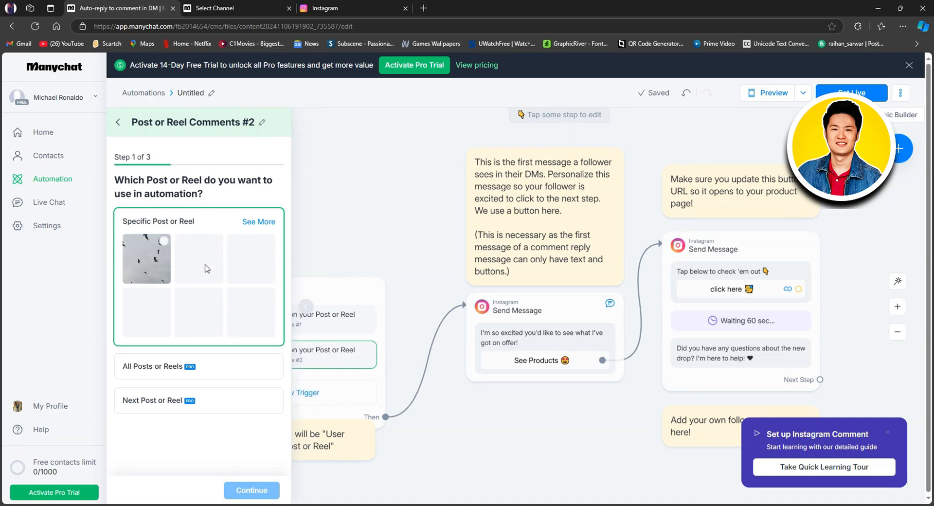
left_click(161, 244)
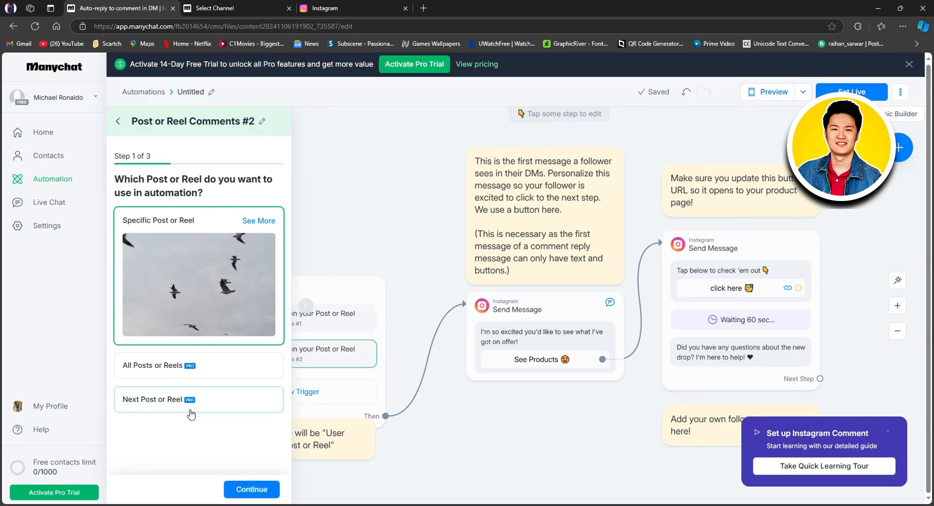
left_click(253, 488)
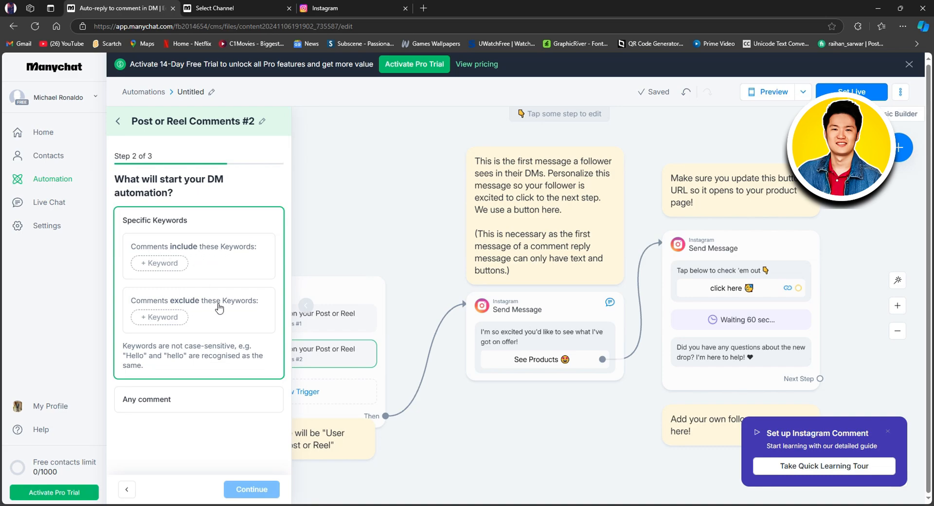
Make the trigger fire on comments that include the keywords editing, reels and link, and continue to the public reply setup.
left_click(164, 263)
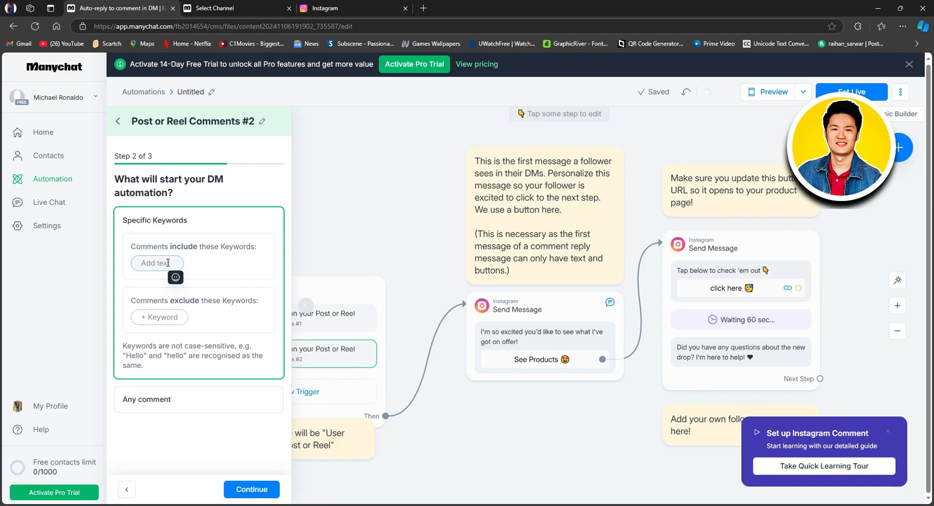
type("editing")
left_click(208, 263)
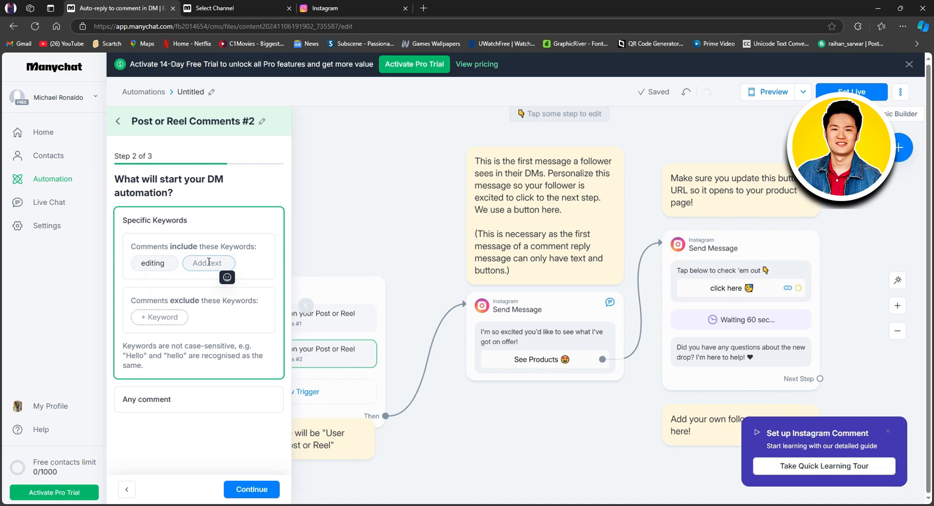
type("reels")
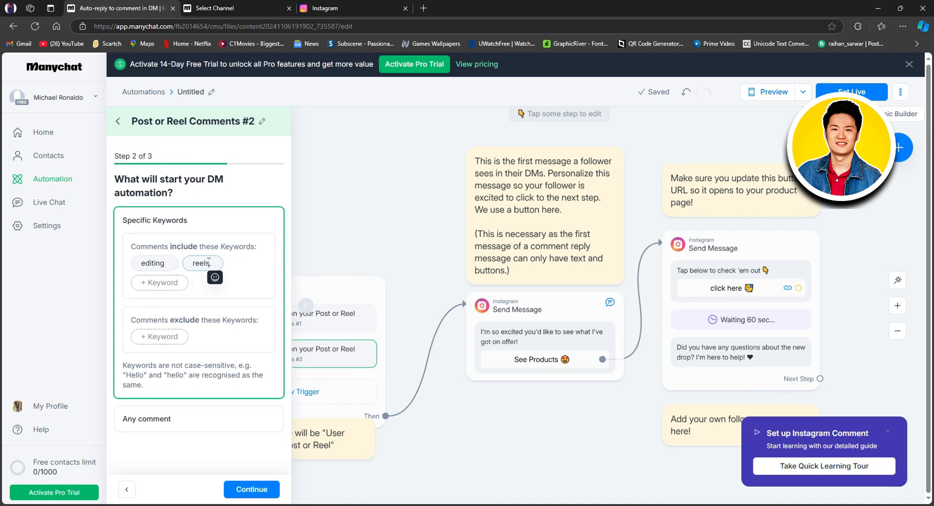
left_click(165, 281)
type("link")
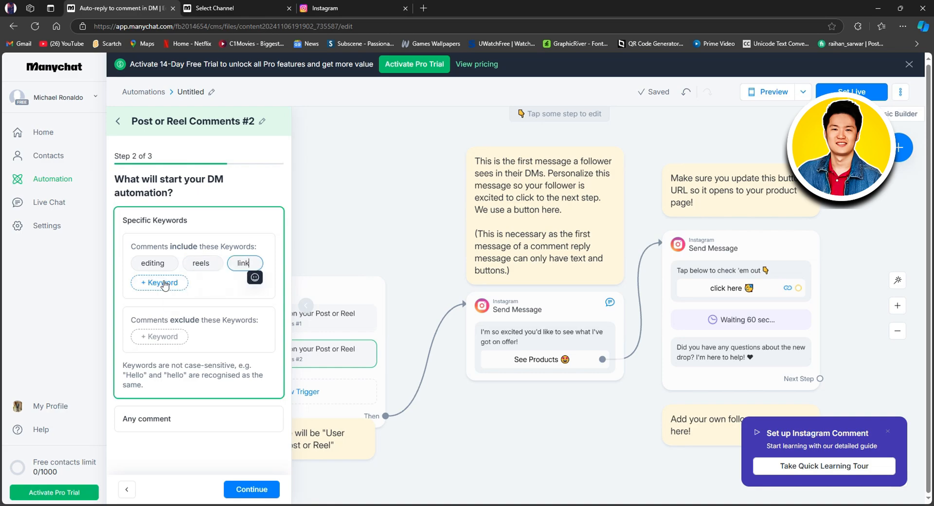
left_click(202, 289)
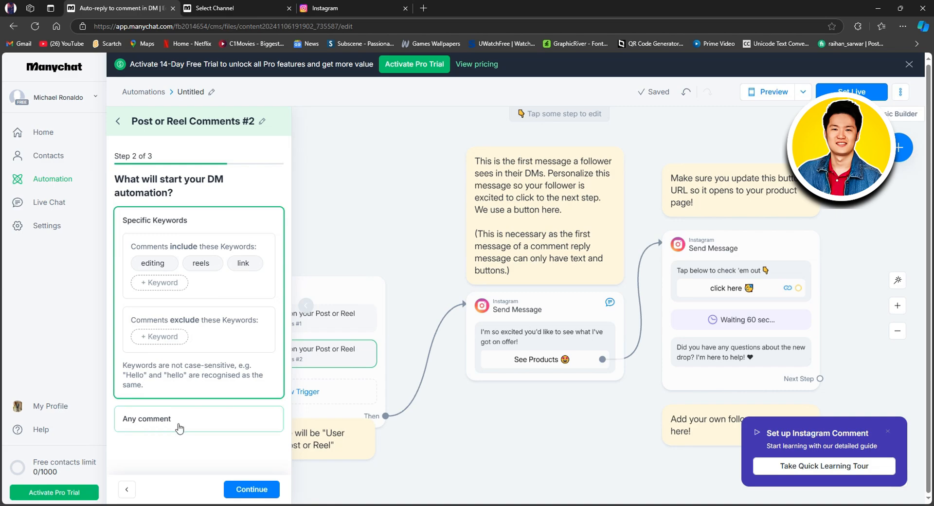
left_click(242, 488)
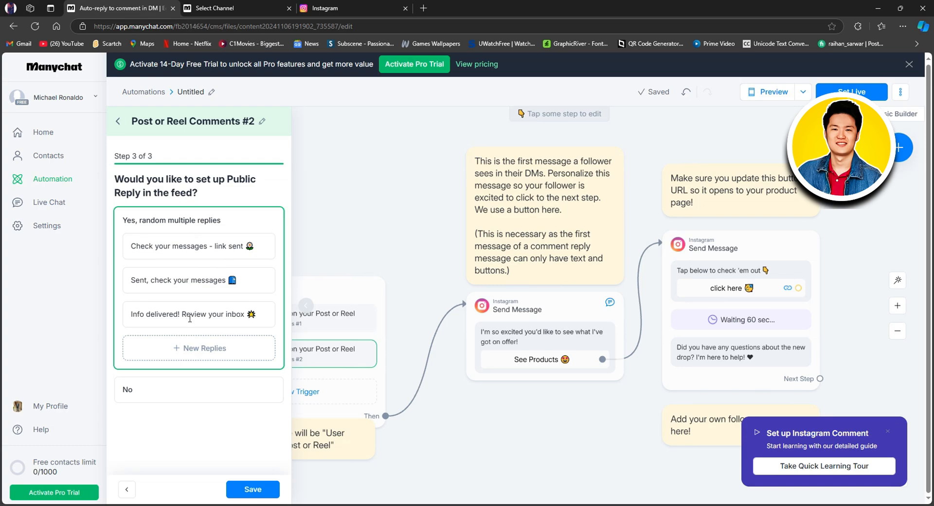
Add a fourth random public reply, "Done! The secret is in your DMs", and save the comment trigger.
left_click(199, 347)
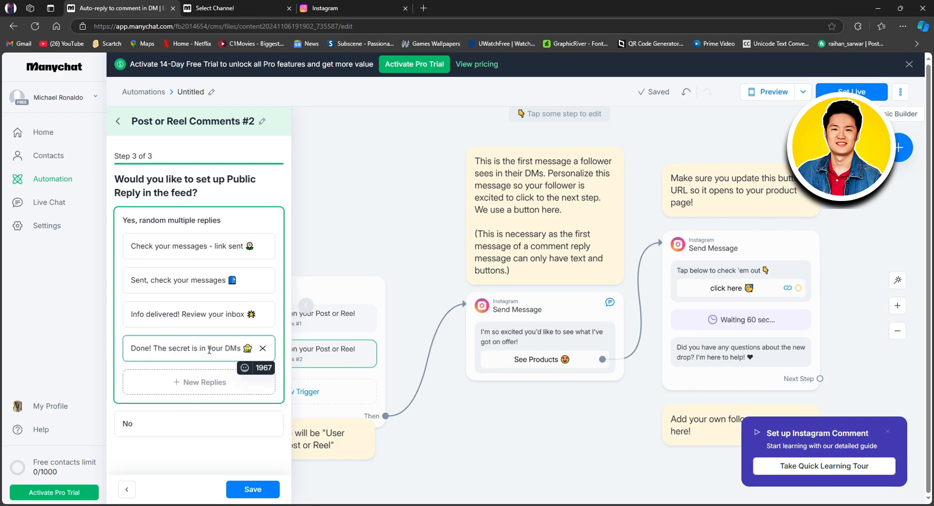
left_click(253, 489)
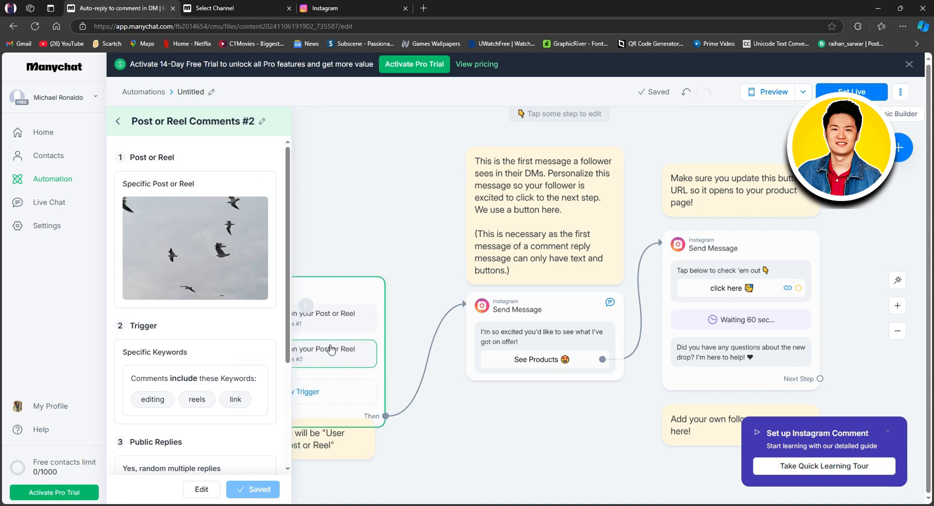
left_click(305, 310)
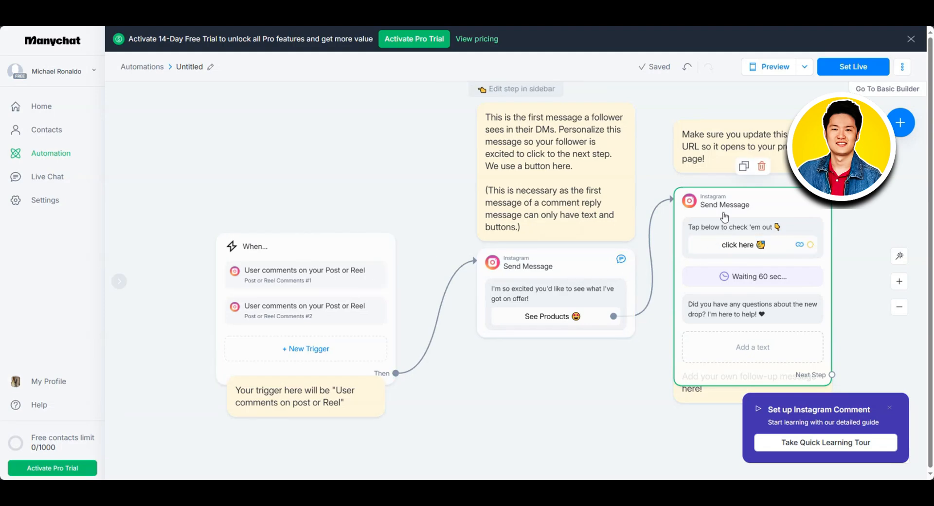
Change the text above the "click here" button in the second Send Message step to "Tap below for link", keeping the emoji.
left_click(754, 245)
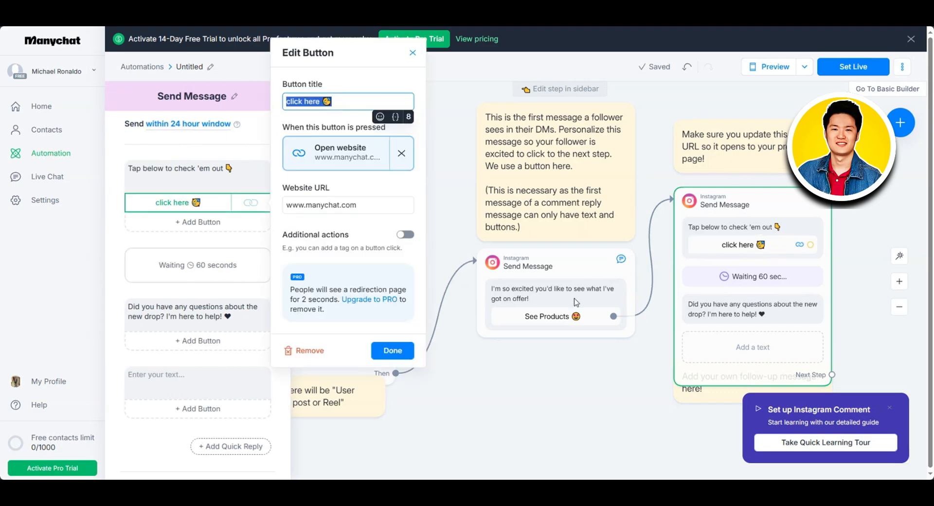
left_click(413, 54)
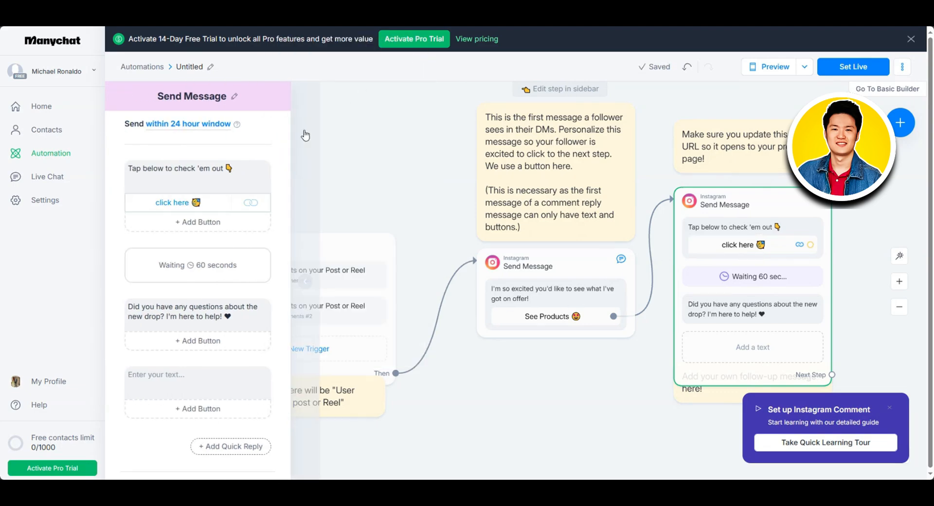
left_click(192, 168)
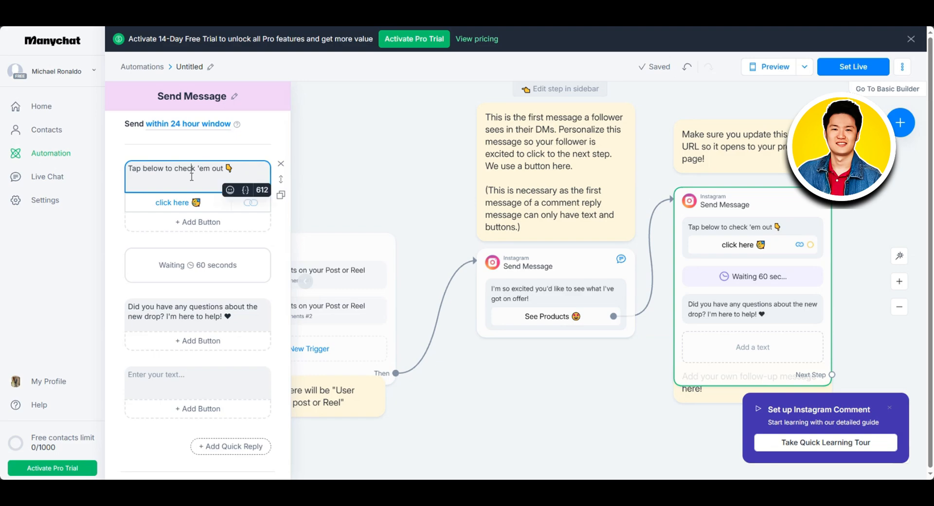
left_click_drag(166, 168, 224, 171)
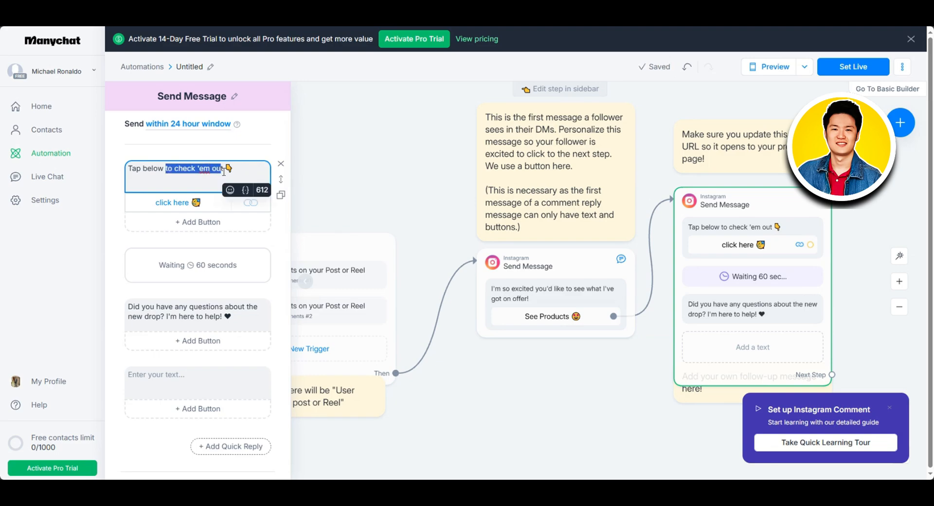
type("for lin")
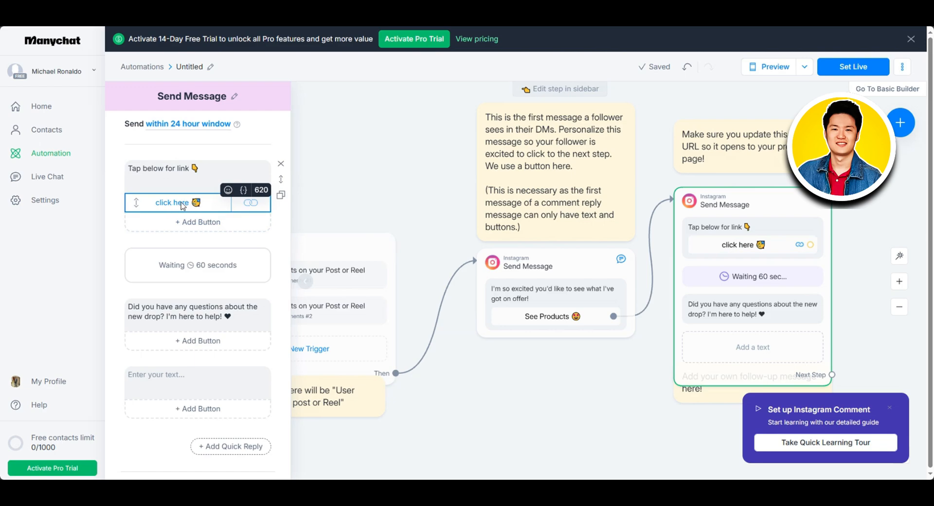
Fill the empty text block at the end of the second Send Message step with "Thank You!!".
scroll(221, 206, "down", 2)
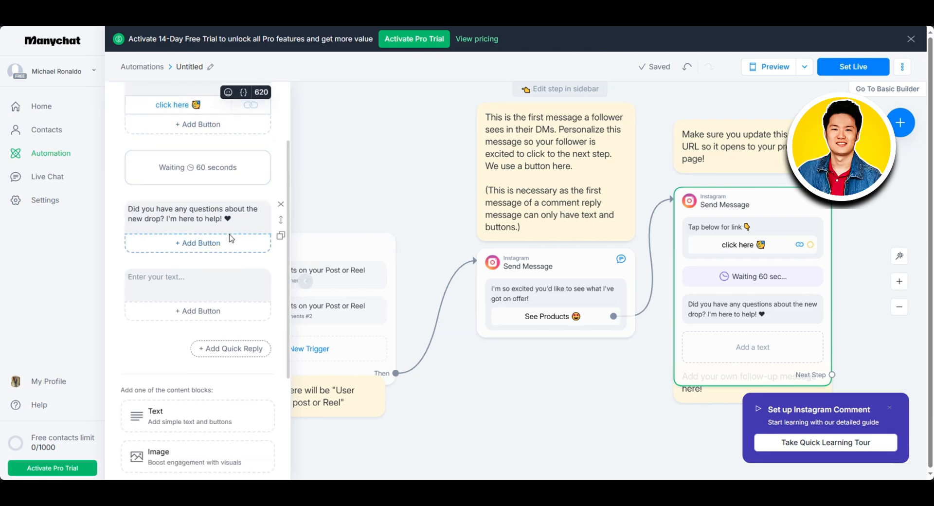
left_click(176, 279)
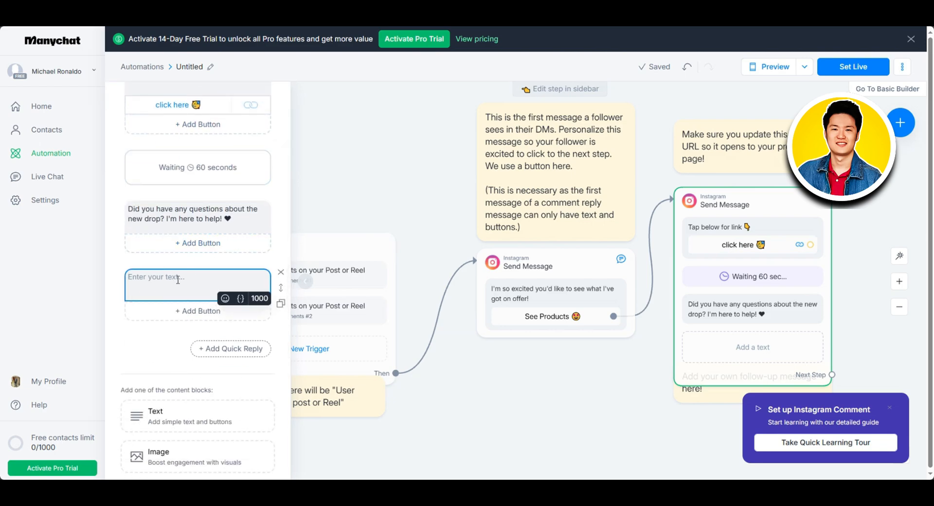
type("Than")
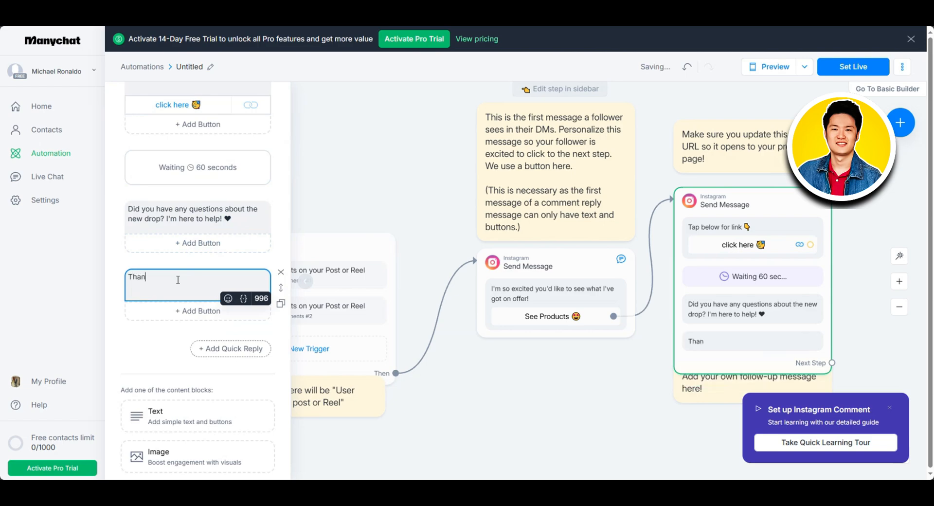
type("k You")
key("BackSpace")
type("!!")
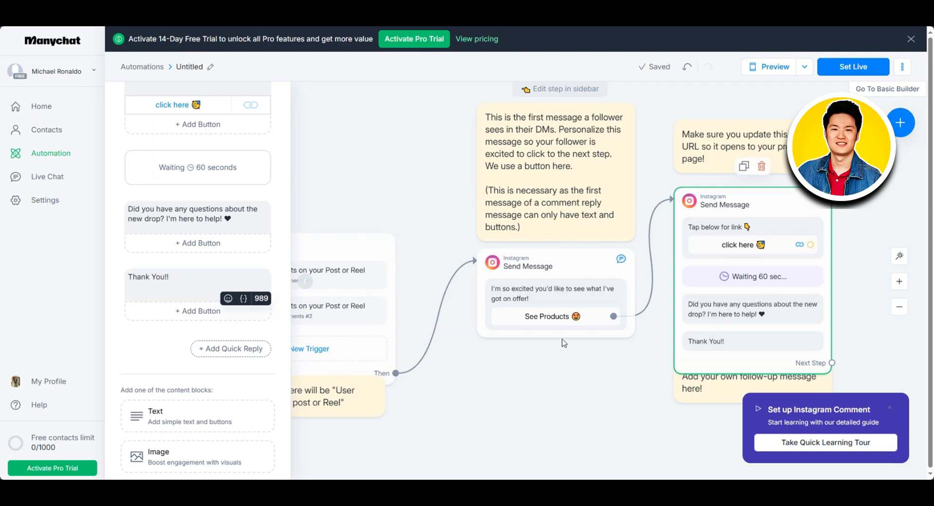
scroll(195, 335, "down", 2)
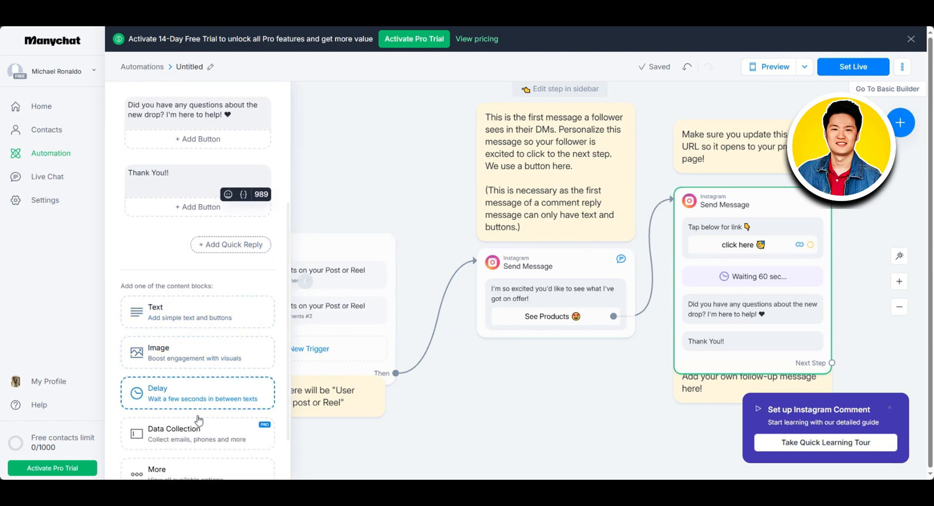
scroll(199, 419, "down", 1)
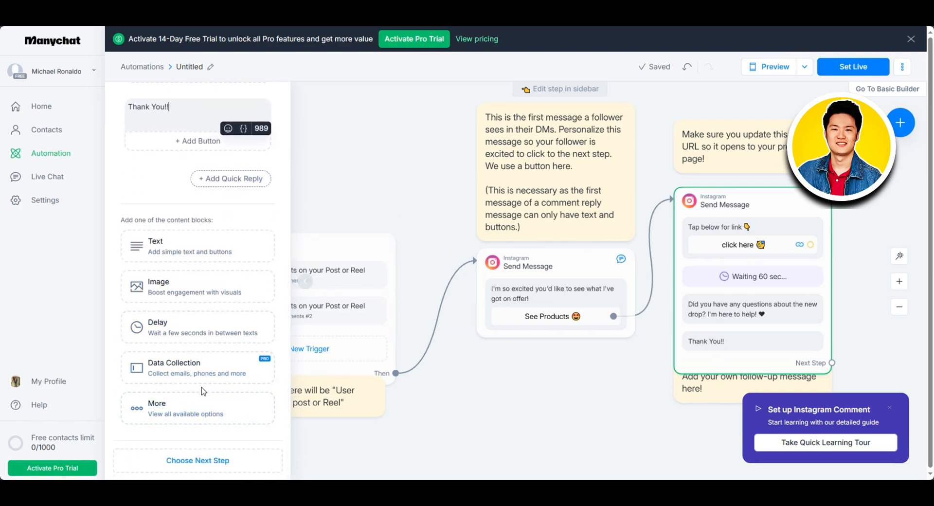
Retitle the "click here" button in the second Send Message step as "youtube link", keeping the emoji.
scroll(204, 391, "up", 2)
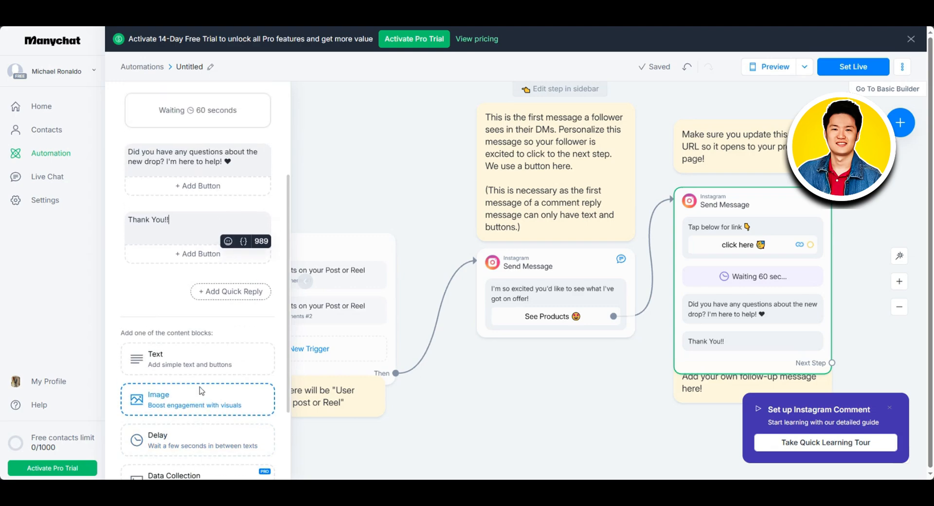
scroll(202, 391, "up", 3)
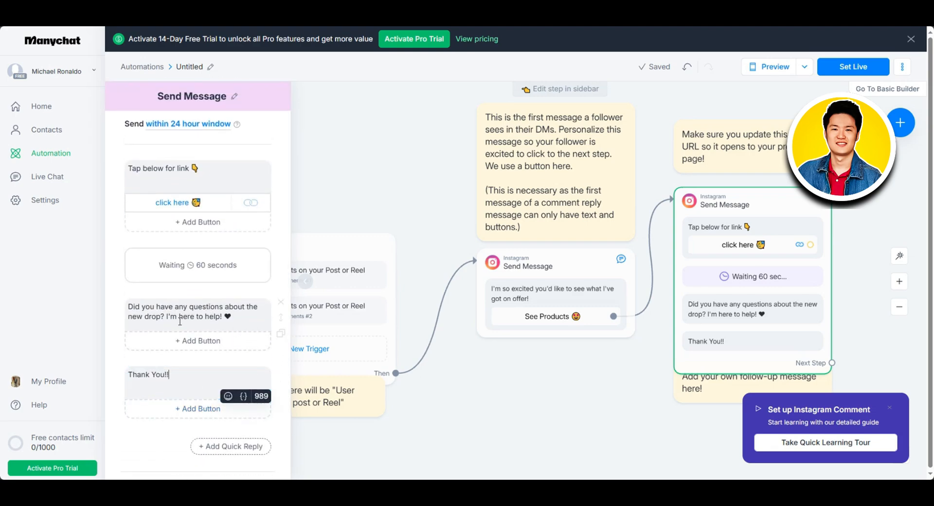
left_click(252, 208)
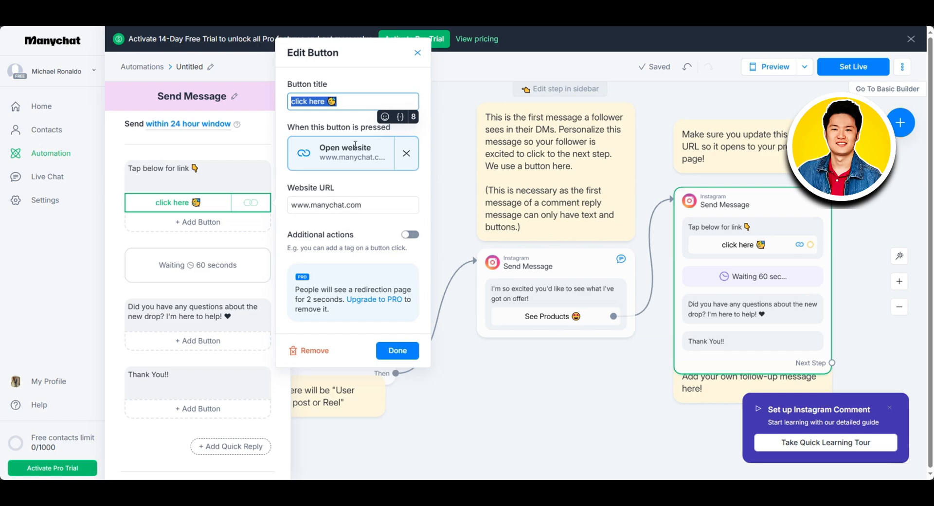
left_click(345, 101)
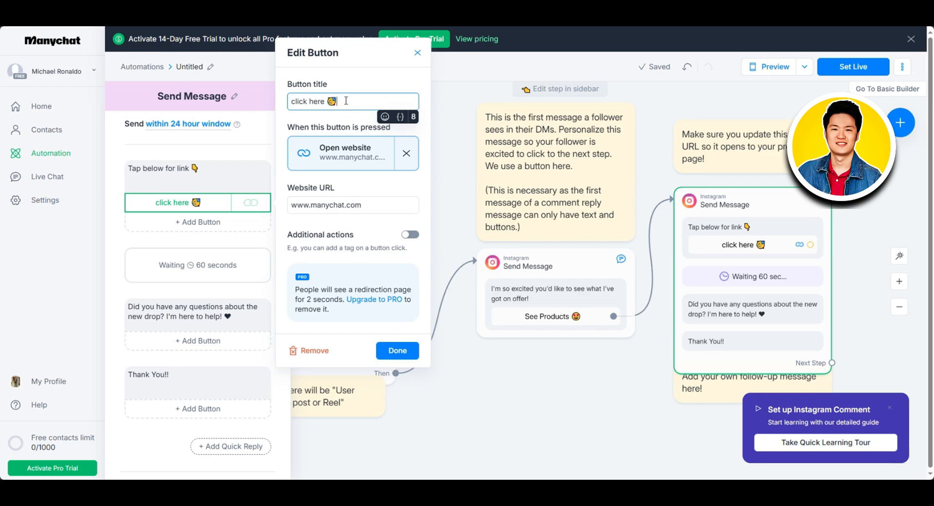
left_click_drag(323, 102, 288, 105)
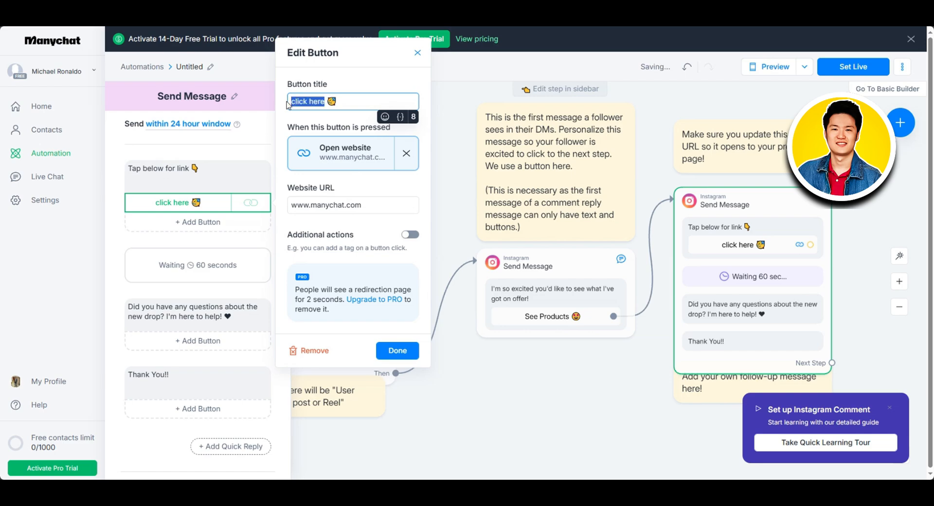
type("youtub")
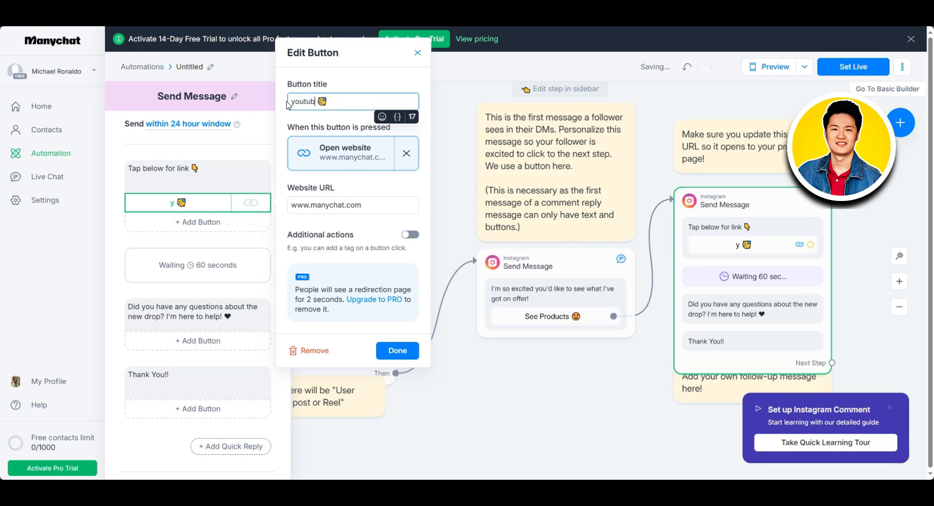
type("e link")
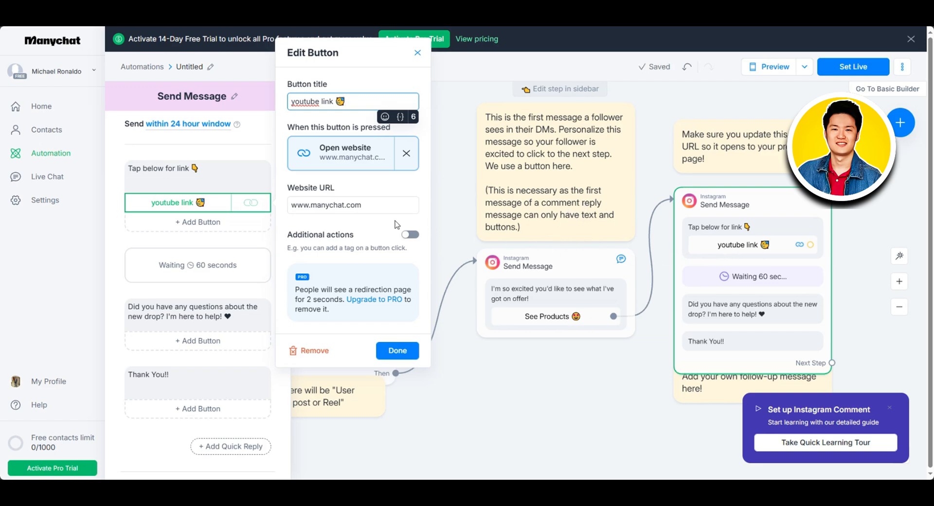
Select the button's existing website URL for replacement, and copy the share link of YouTube's "Relaxing Whiskey Blues Music" video from a new tab.
left_click(344, 208)
key("ctrl+a")
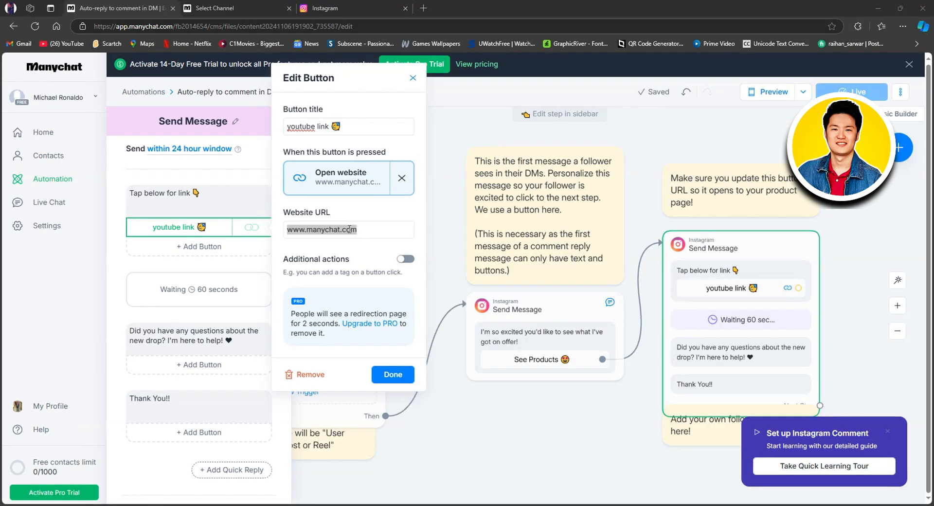
left_click_drag(349, 229, 287, 230)
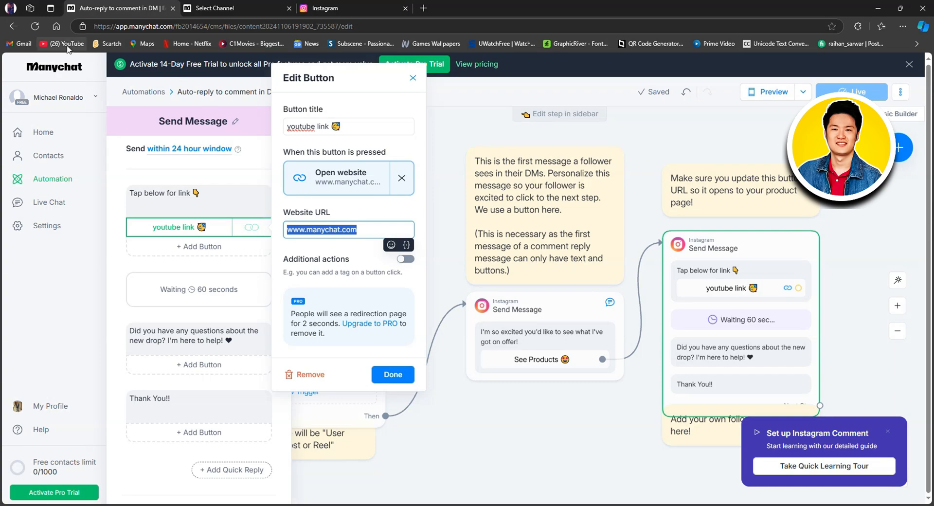
right_click(83, 45)
left_click(97, 51)
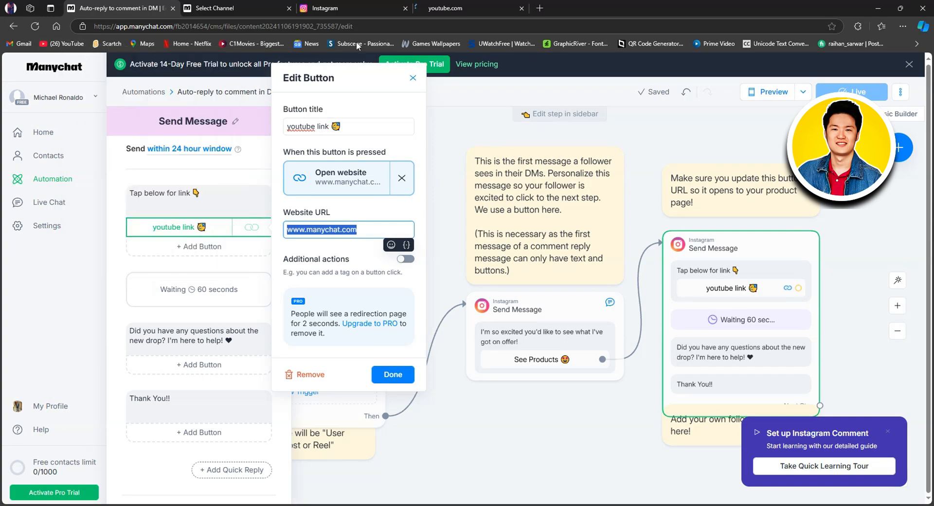
left_click(451, 6)
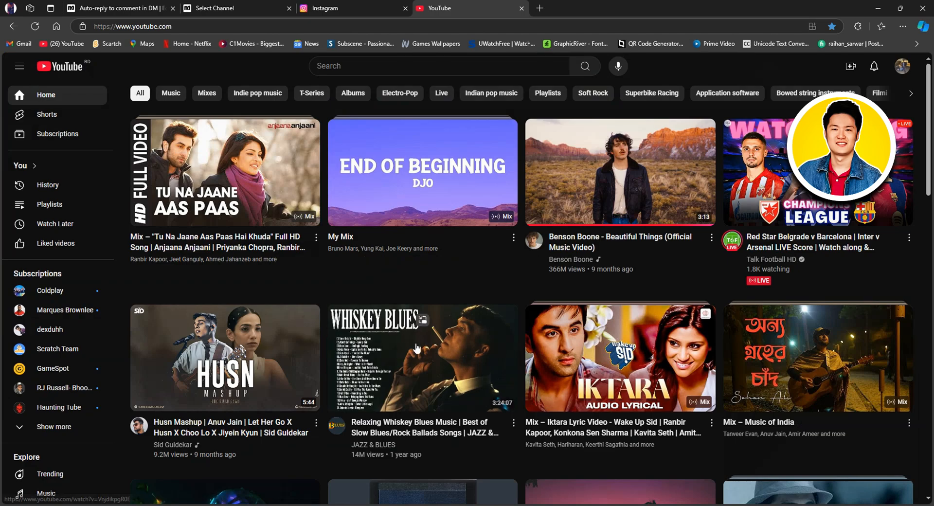
left_click(427, 347)
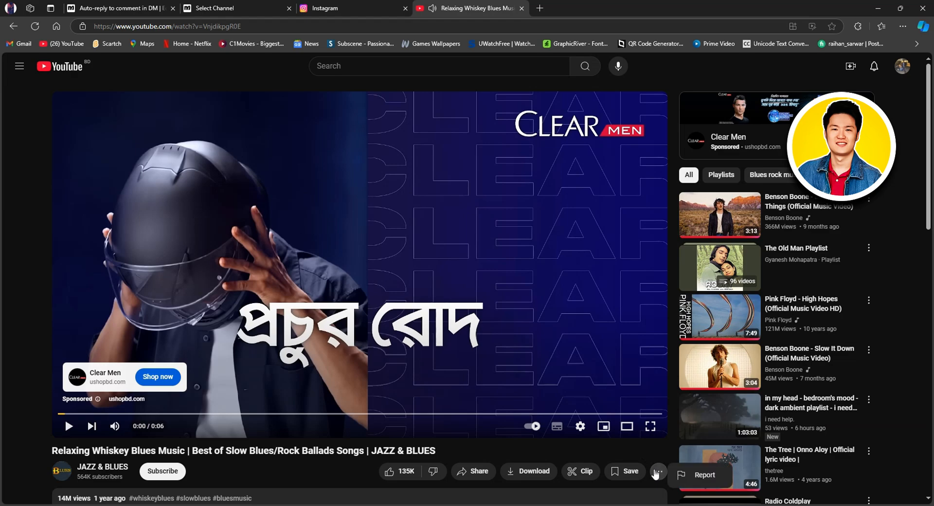
left_click(475, 474)
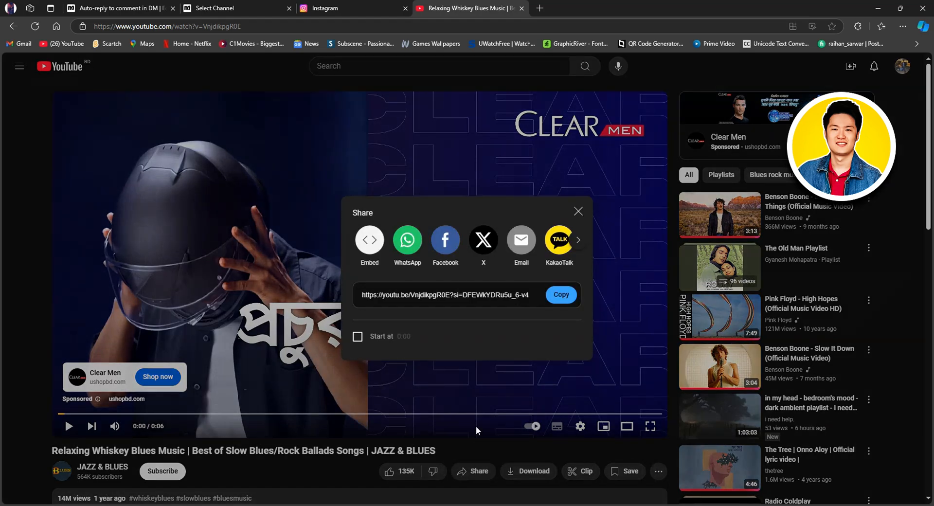
left_click(562, 299)
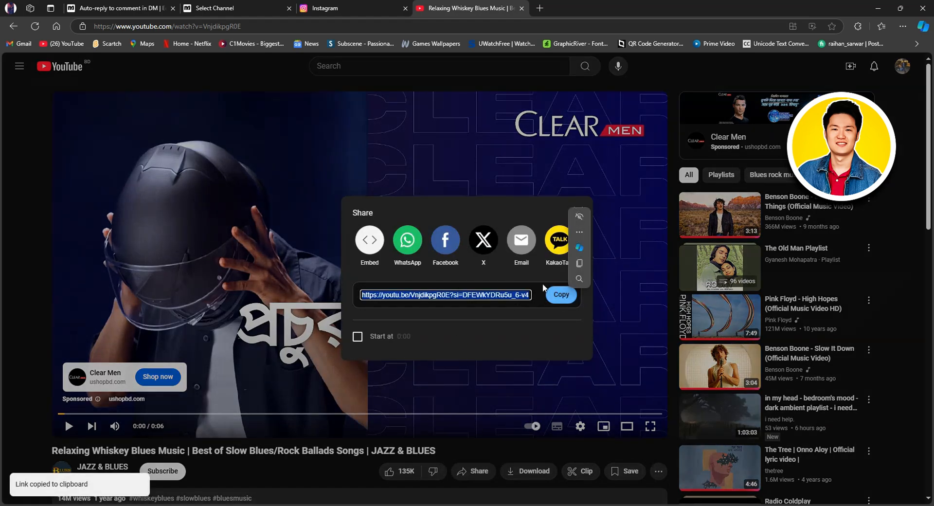
Back in Manychat, replace the button's website URL with the copied YouTube video link and save the button.
left_click(122, 9)
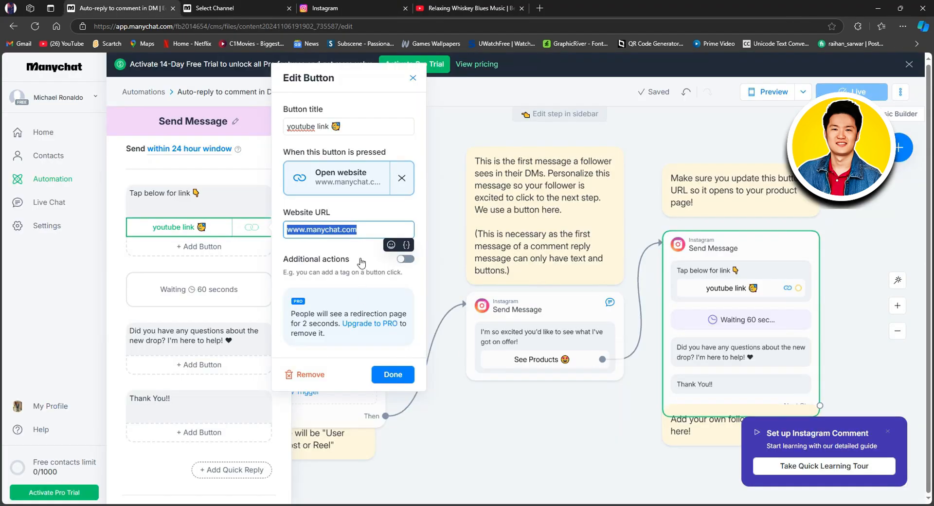
key("ctrl+v")
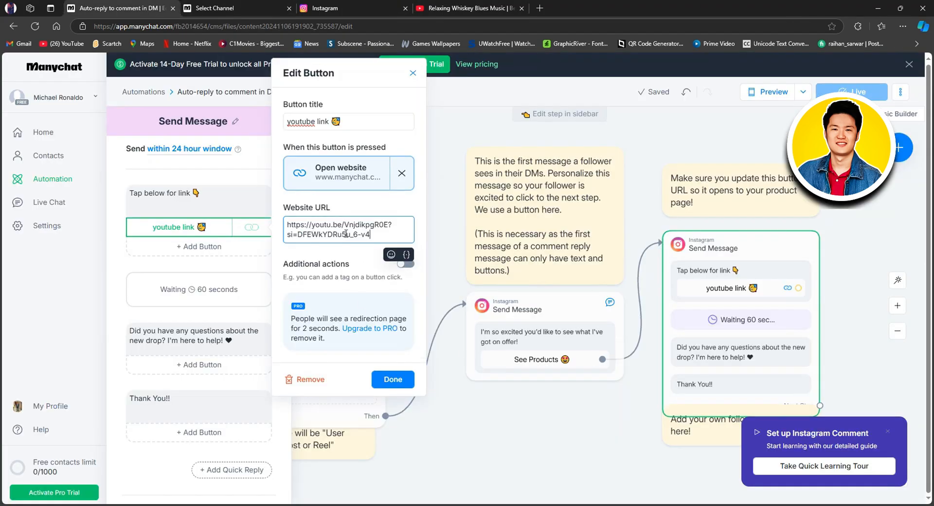
left_click(392, 380)
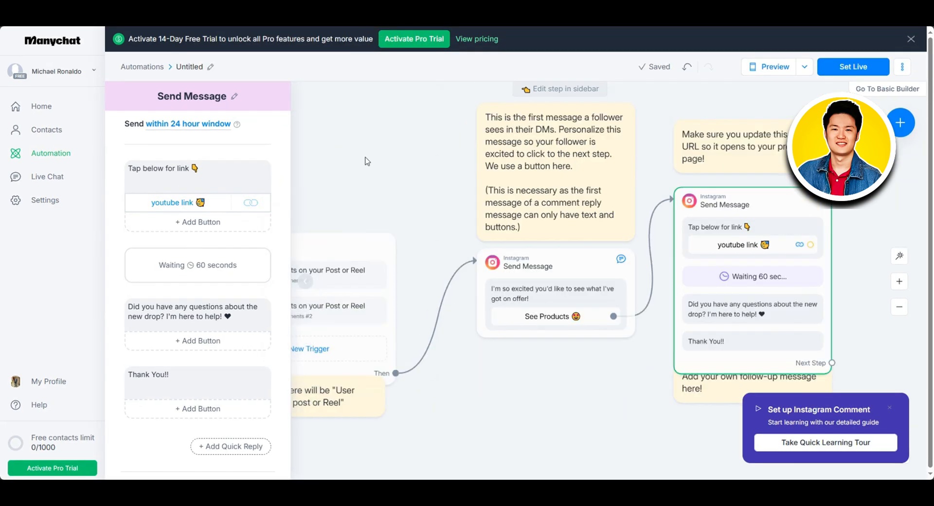
Close the message editor, set the automation live and dismiss the dialog that follows.
left_click(368, 163)
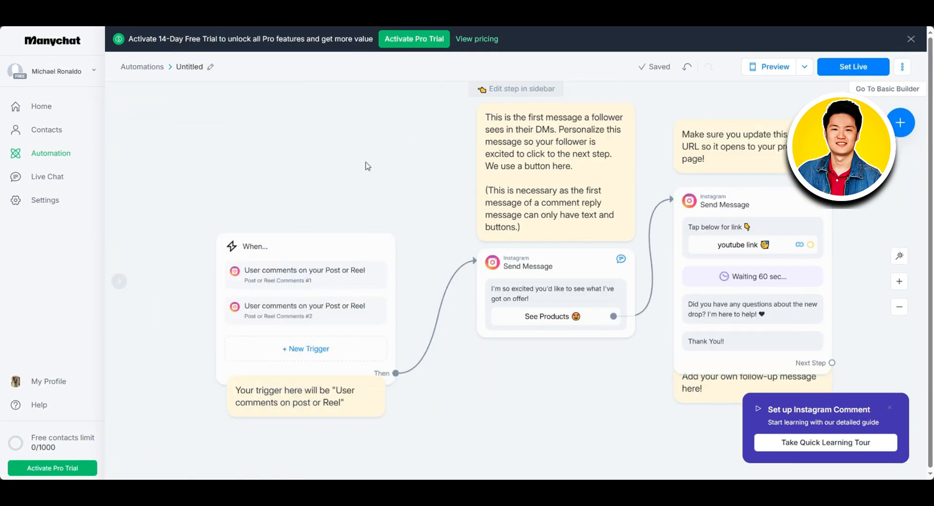
left_click(855, 68)
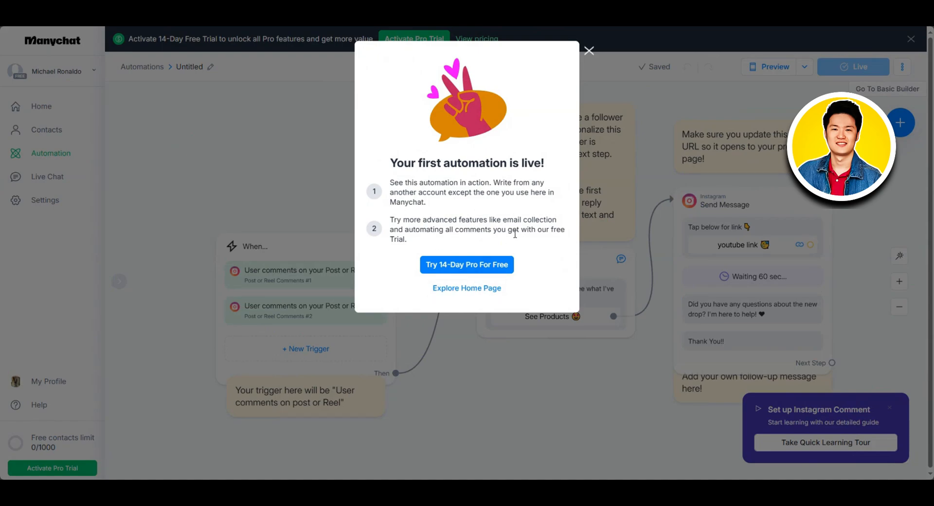
left_click(476, 290)
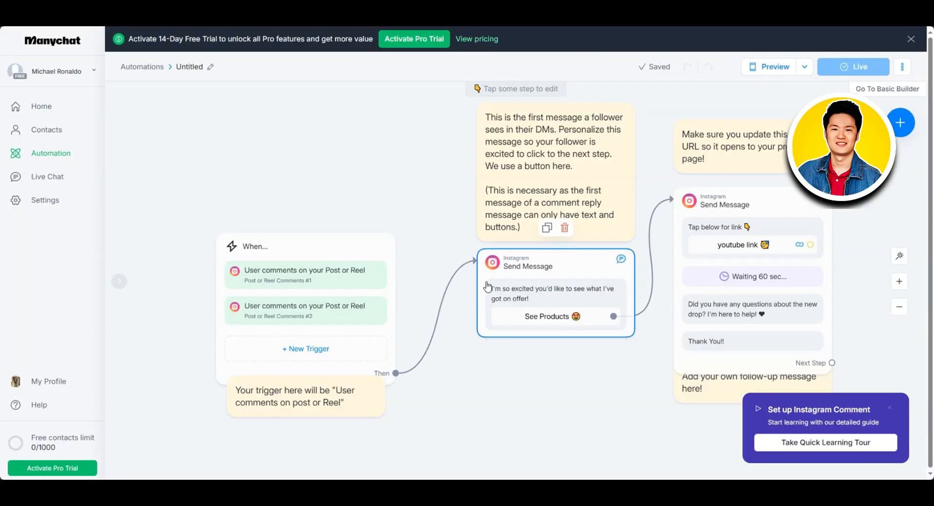